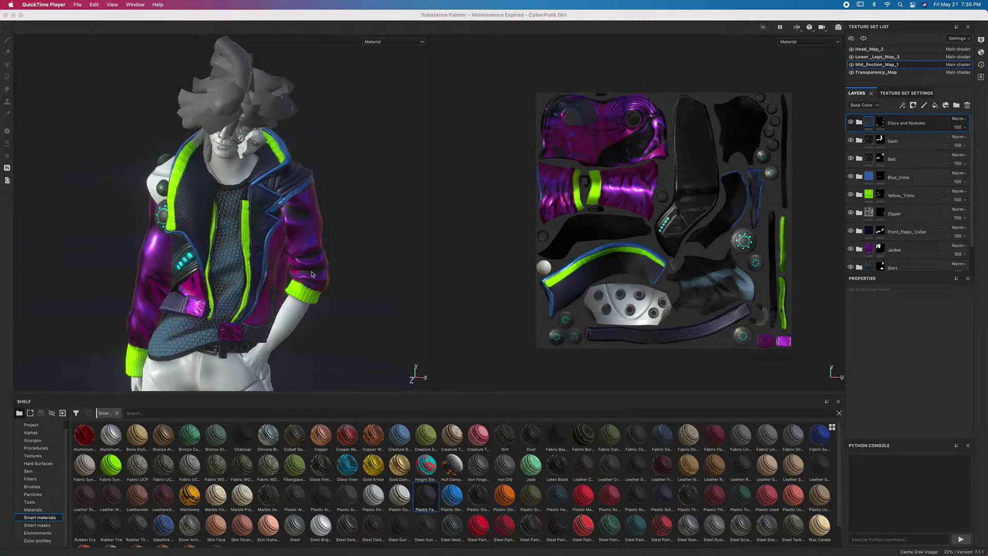
Add a new layer folder above the Discs and Nodules layer and name it Shoulder Armor.
{"action": "left_click", "coordinate": [258, 209]}
{"action": "mouse_move", "coordinate": [258, 209]}
{"action": "left_mouse_down", "text": "alt"}
{"action": "mouse_move", "coordinate": [386, 214]}
{"action": "mouse_move", "coordinate": [377, 216]}
{"action": "left_mouse_up", "text": "alt"}
{"action": "scroll", "coordinate": [320, 209], "scroll_direction": "up", "scroll_amount": 2}
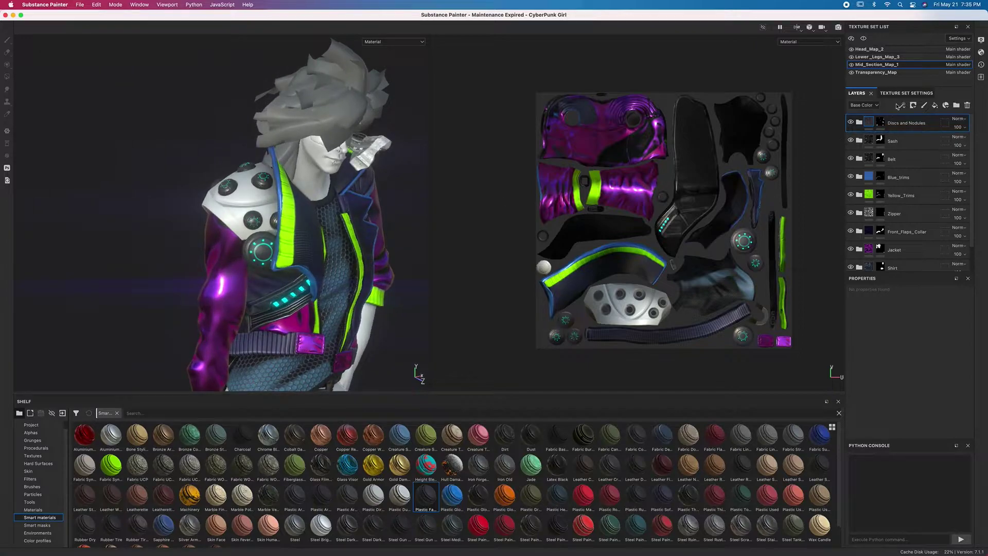
{"action": "scroll", "coordinate": [301, 201], "scroll_direction": "up", "scroll_amount": 5}
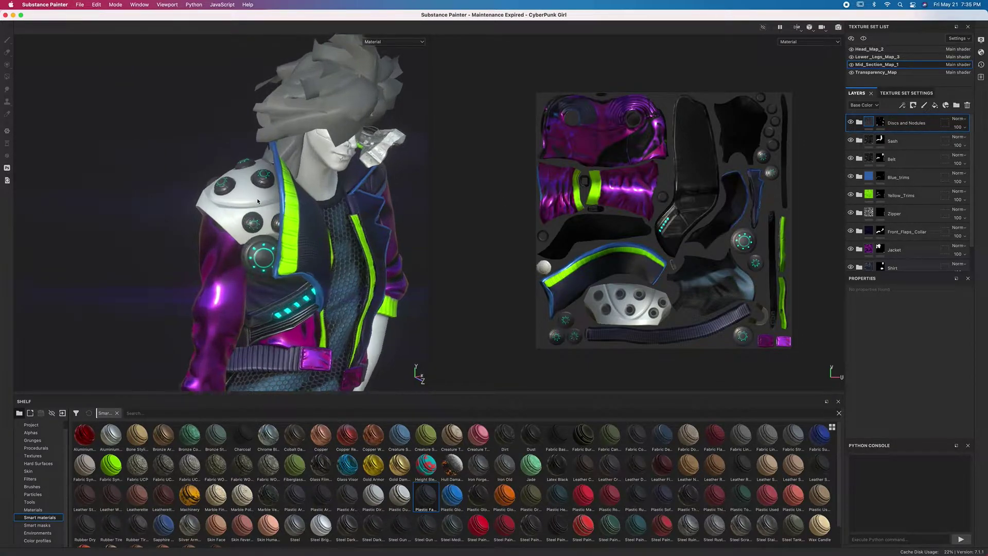
{"action": "left_click_drag", "start_coordinate": [291, 220], "coordinate": [254, 231], "text": "alt"}
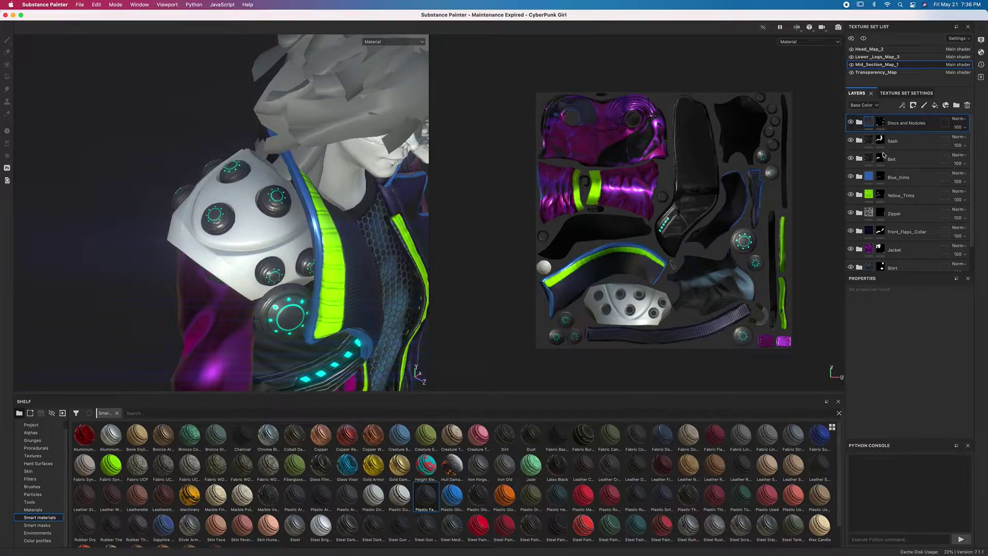
{"action": "left_click", "coordinate": [958, 105]}
{"action": "double_click", "coordinate": [882, 124]}
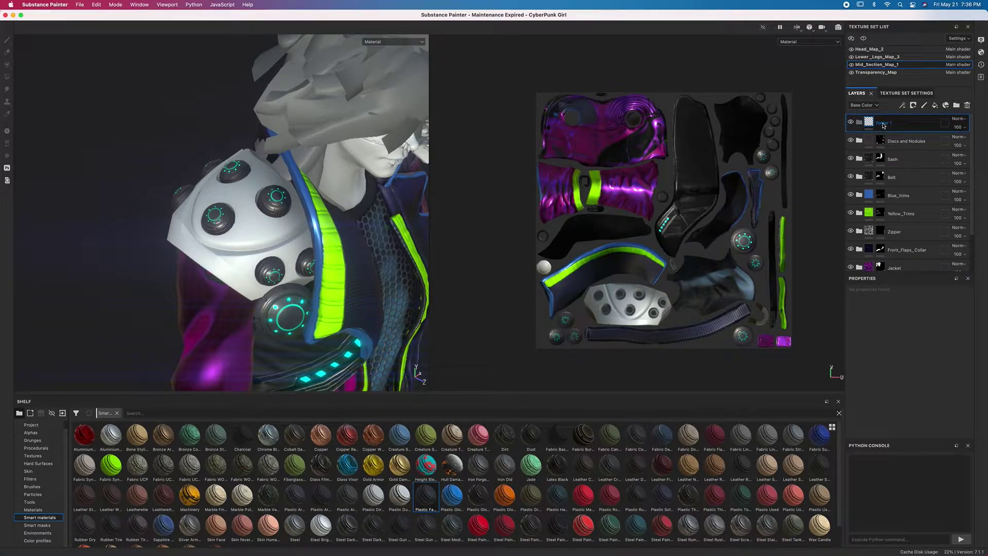
{"action": "key", "text": "BackSpace"}
{"action": "type", "text": "Shoulder Armor"}
{"action": "key", "text": "Return"}
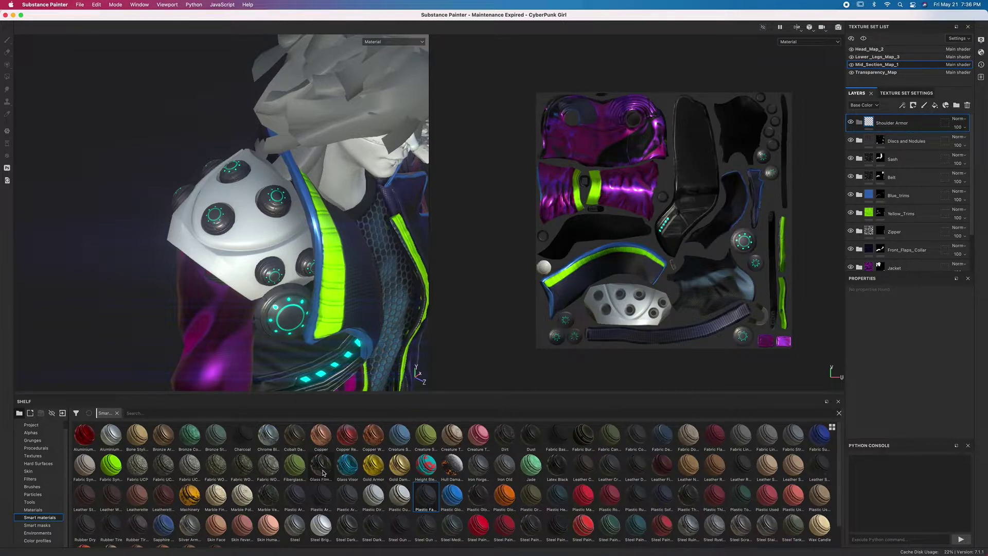
Apply the Glass Film Dirty Mirror smart material inside the Shoulder Armor folder.
{"action": "left_click_drag", "start_coordinate": [322, 472], "coordinate": [904, 131]}
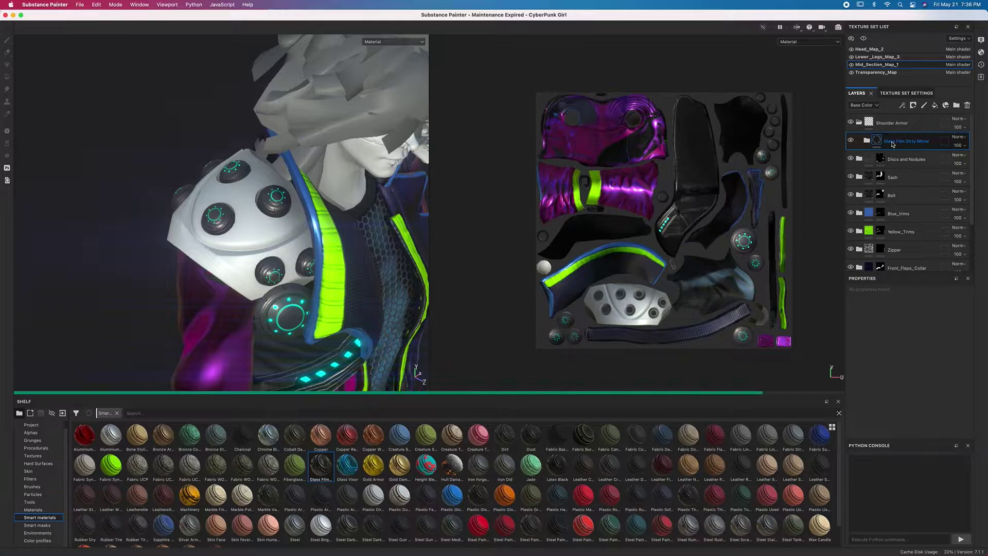
{"action": "left_click_drag", "start_coordinate": [269, 212], "coordinate": [240, 239], "text": "alt"}
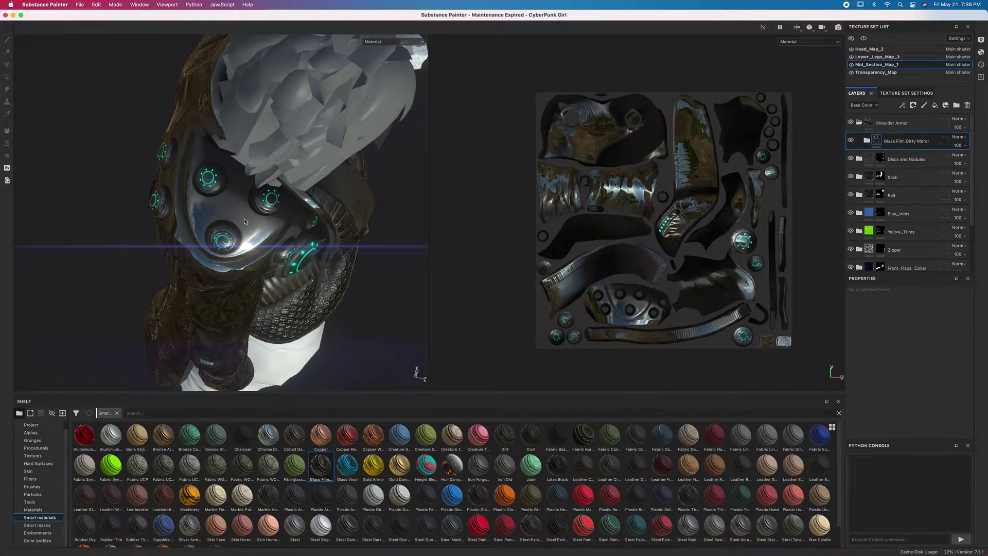
{"action": "left_click_drag", "start_coordinate": [273, 246], "coordinate": [280, 215], "text": "alt"}
Add a black mask to the Shoulder Armor folder and reveal only the shoulder plate using Polygon Fill in mesh fill mode.
{"action": "left_click", "coordinate": [880, 124]}
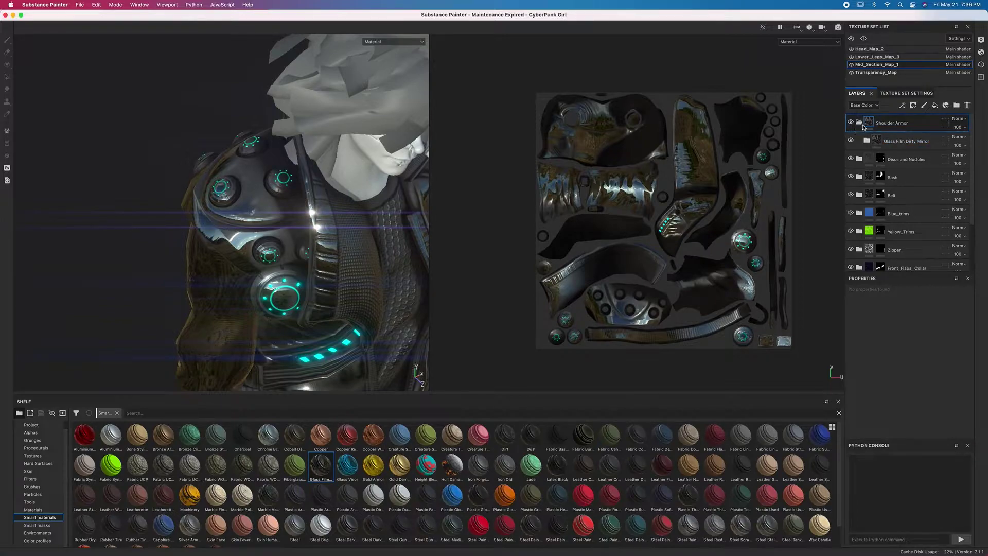
{"action": "right_click", "coordinate": [865, 124]}
{"action": "left_click", "coordinate": [884, 140]}
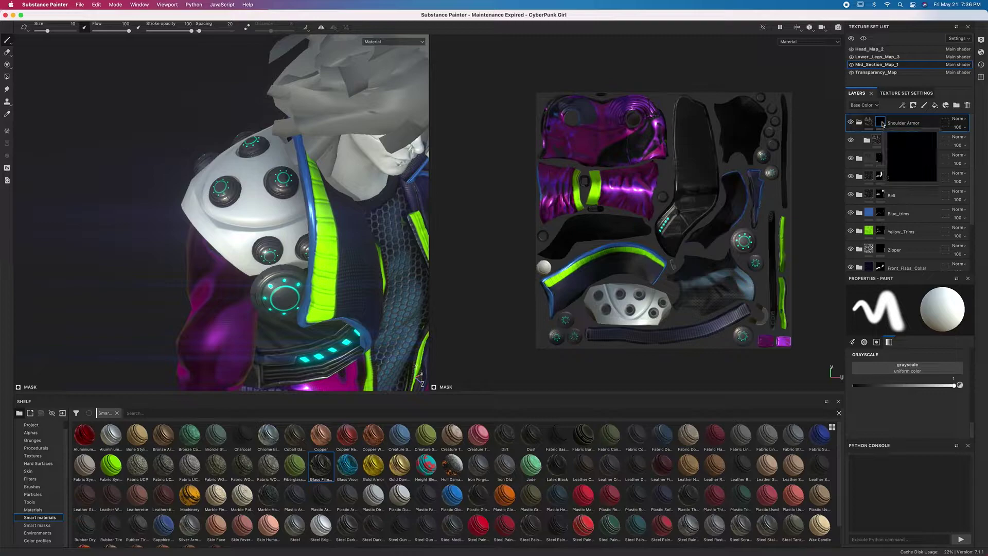
{"action": "left_click", "coordinate": [8, 78]}
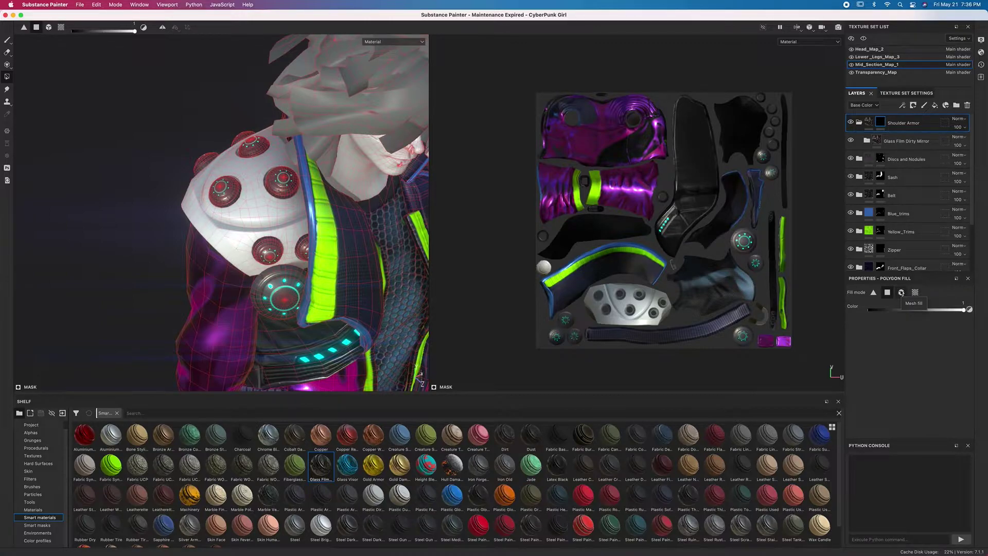
{"action": "left_click", "coordinate": [901, 293]}
{"action": "right_click", "coordinate": [110, 197]}
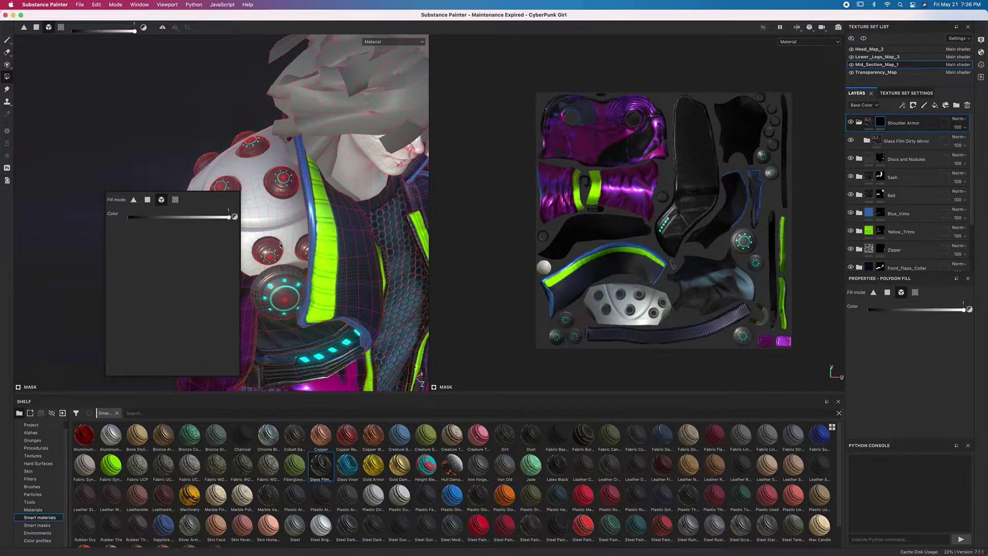
{"action": "left_click", "coordinate": [258, 213]}
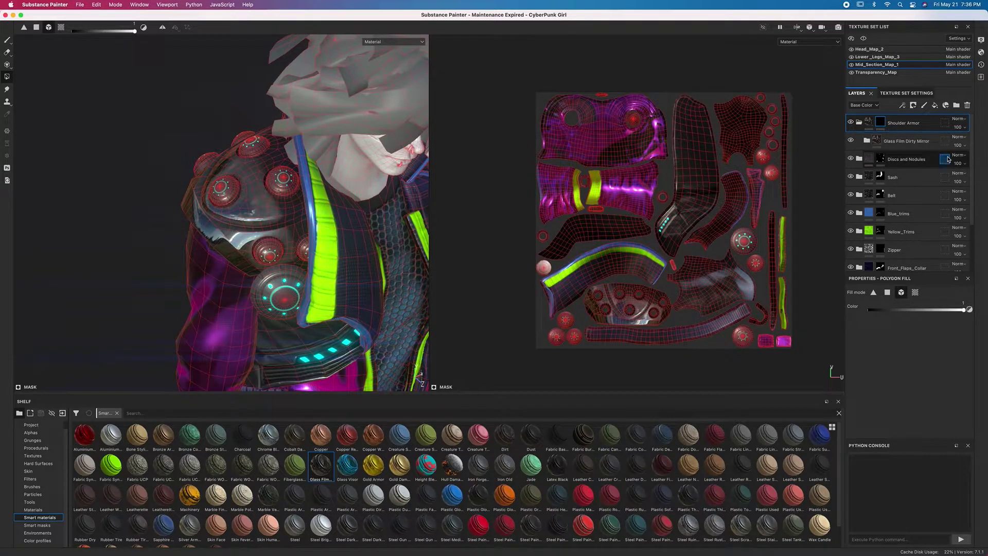
{"action": "left_click", "coordinate": [868, 127]}
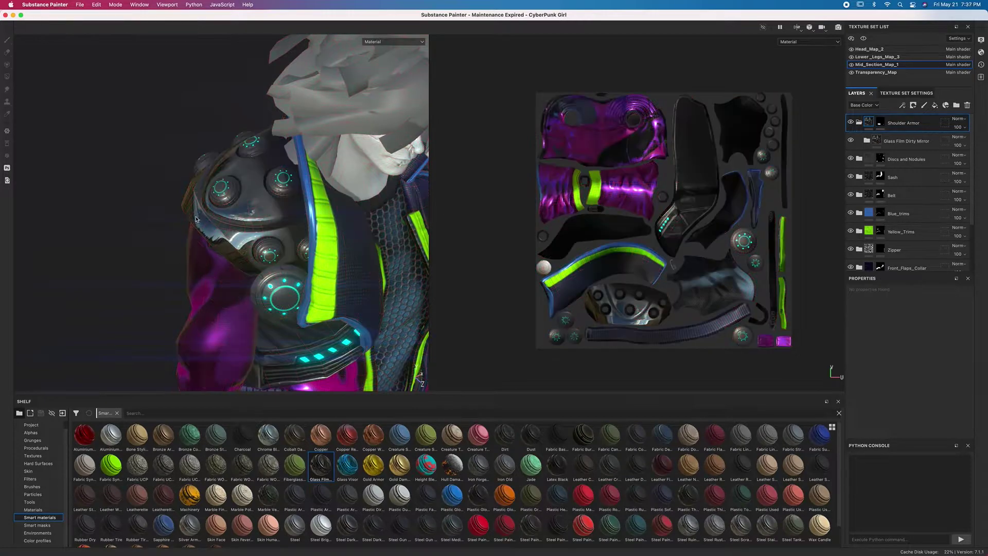
Add a fill layer above Glass Film Dirty Mirror in the Shoulder Armor folder and name it Hex.
{"action": "left_click_drag", "start_coordinate": [222, 218], "coordinate": [308, 214], "text": "alt"}
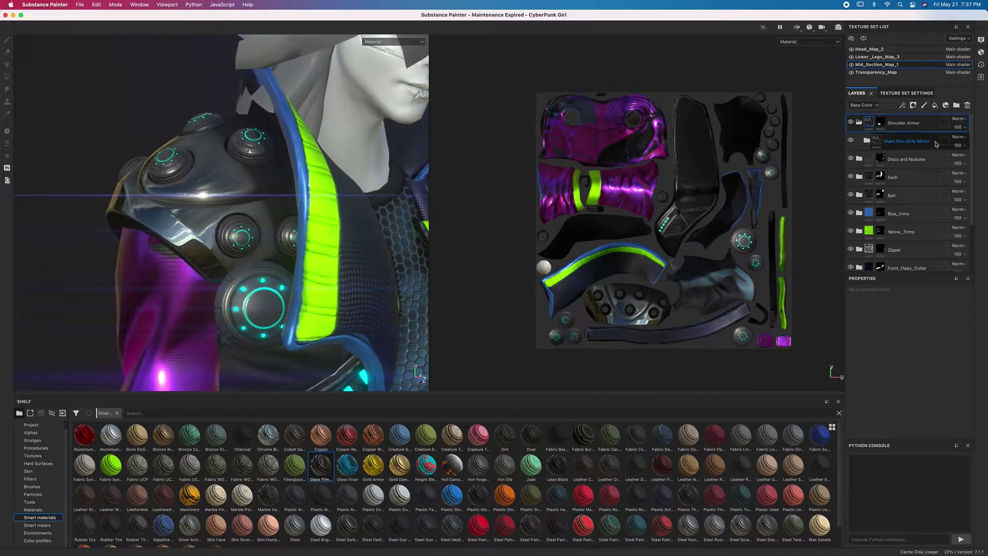
{"action": "left_click", "coordinate": [935, 146]}
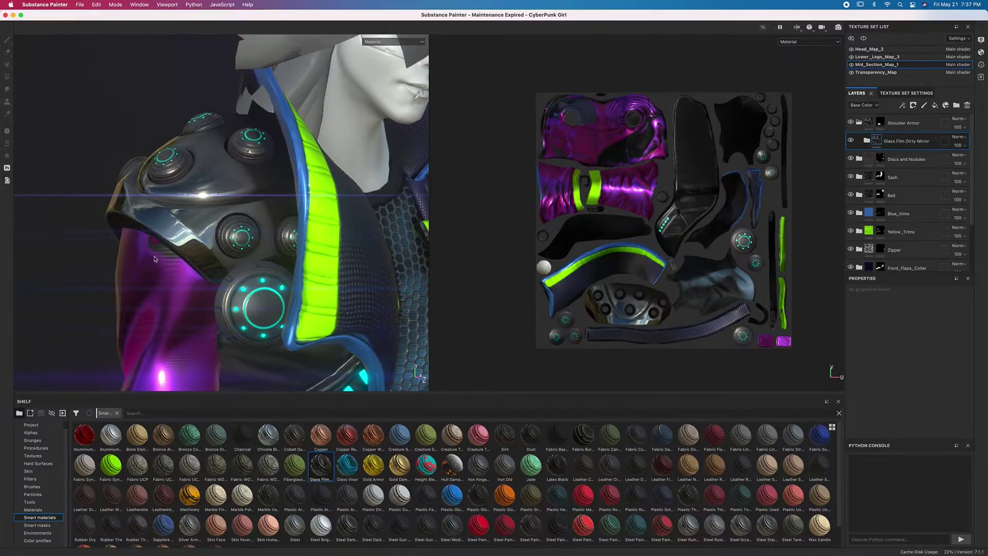
{"action": "scroll", "coordinate": [256, 221], "scroll_direction": "down", "scroll_amount": 5}
{"action": "scroll", "coordinate": [259, 217], "scroll_direction": "up", "scroll_amount": 5}
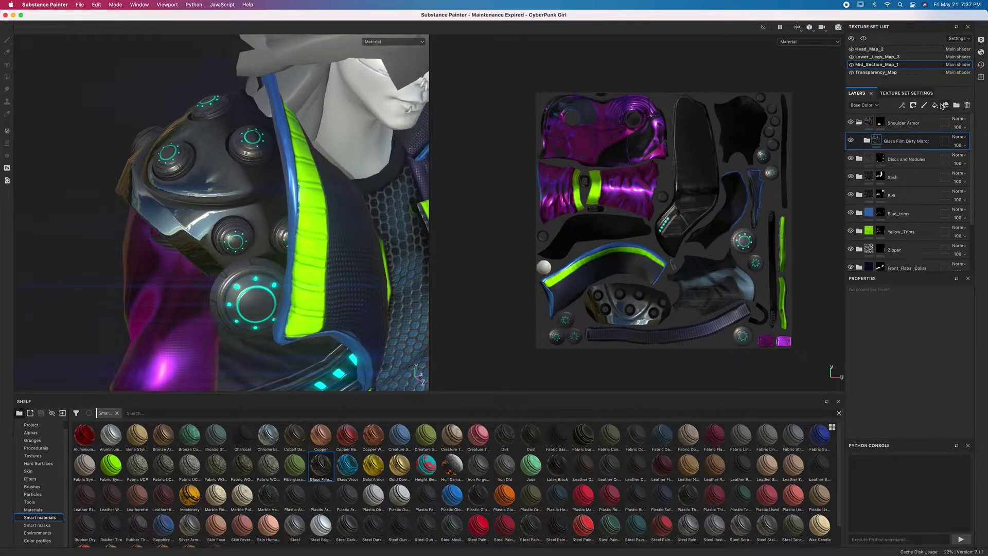
{"action": "left_click", "coordinate": [934, 105]}
{"action": "double_click", "coordinate": [886, 144]}
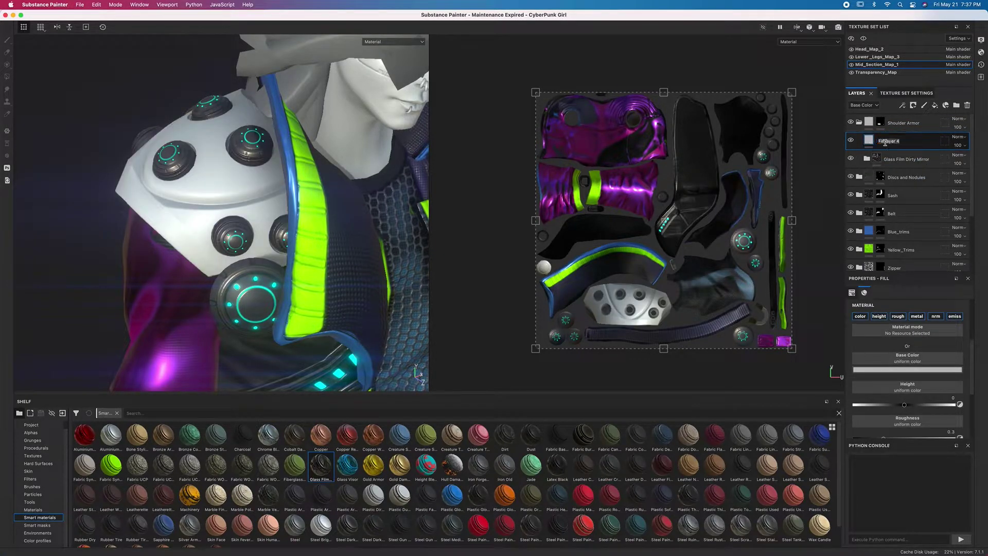
{"action": "type", "text": "Hex"}
{"action": "key", "text": "Return"}
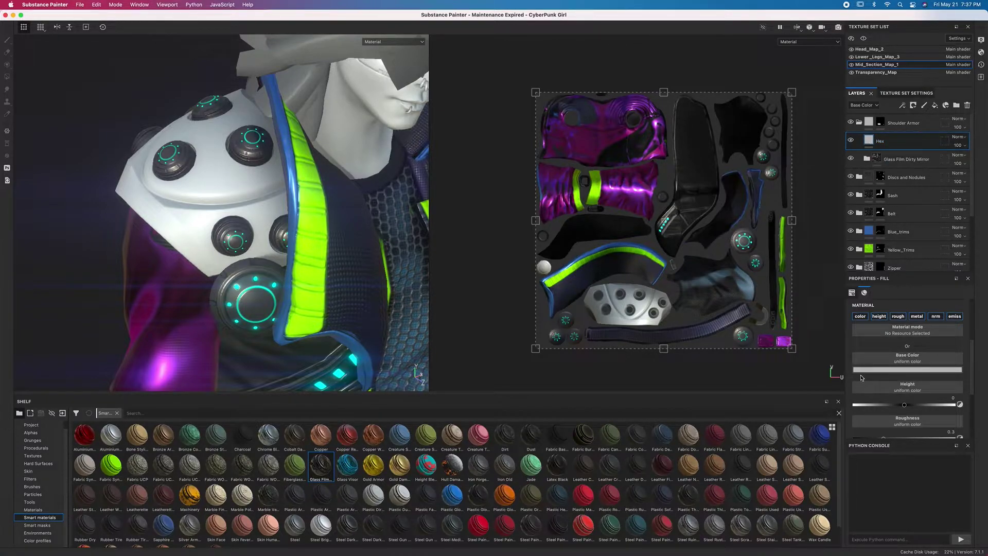
Set the base color of the Hex fill layer to a neutral mid-grey.
{"action": "left_click", "coordinate": [875, 369]}
{"action": "left_click", "coordinate": [875, 418]}
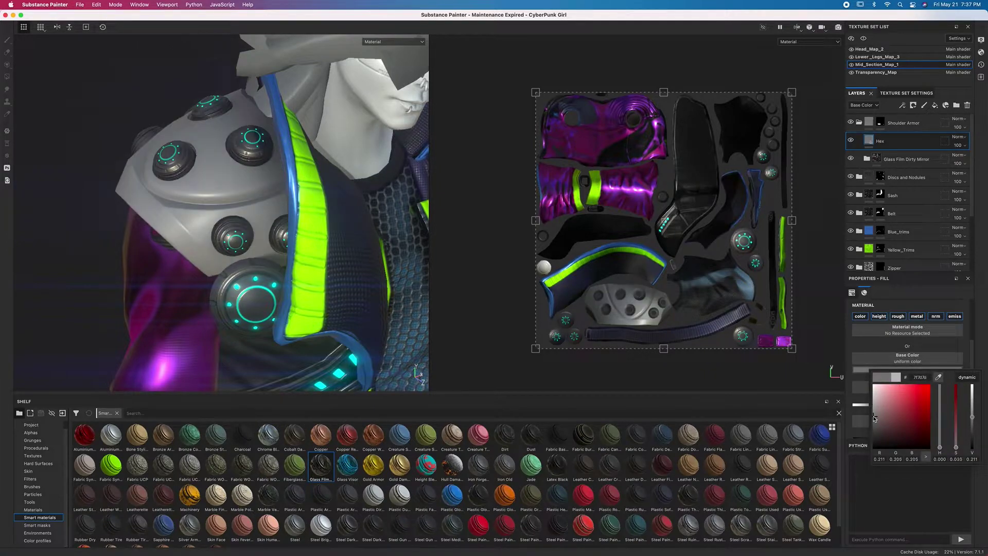
{"action": "left_click", "coordinate": [898, 142]}
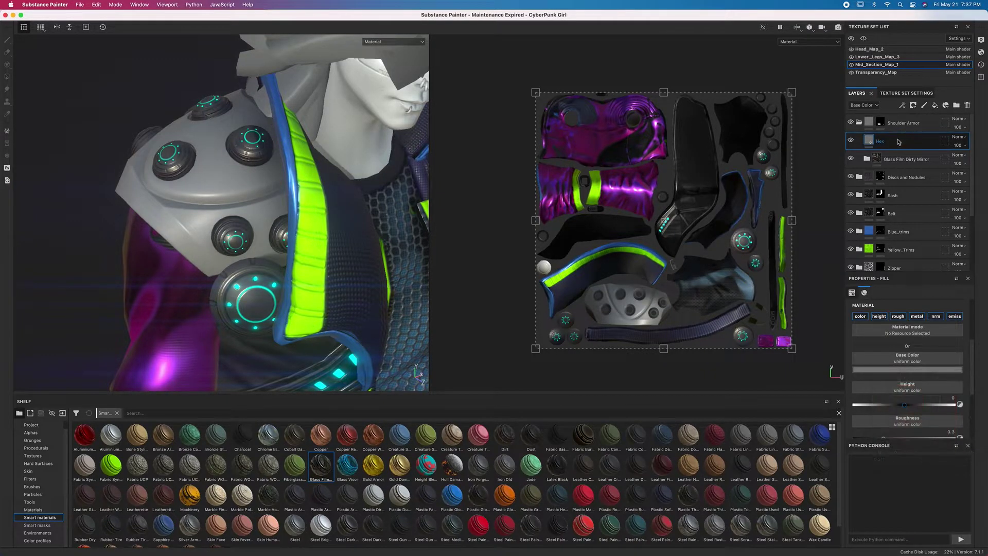
Give the Hex layer a black mask and add a fill effect to that mask.
{"action": "right_click", "coordinate": [869, 140]}
{"action": "left_click", "coordinate": [889, 154]}
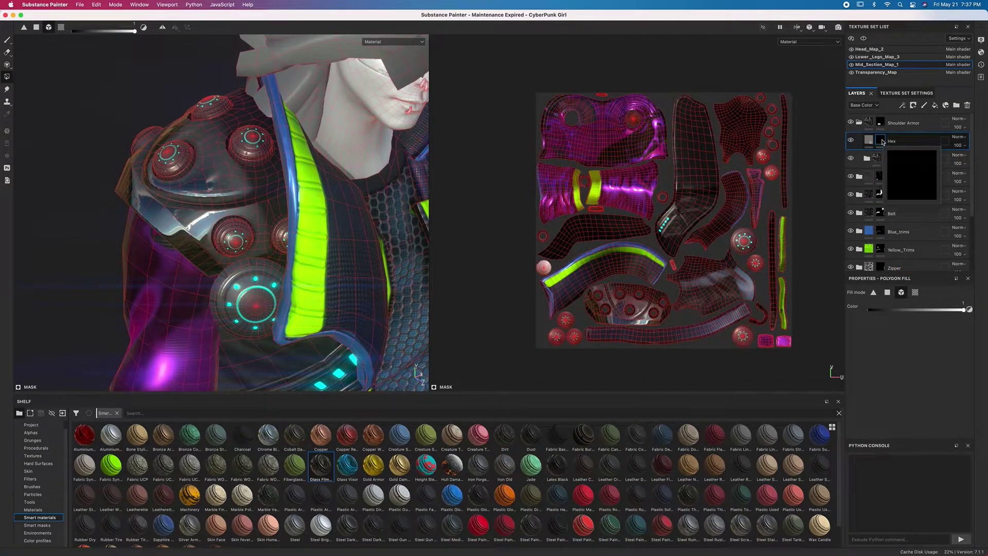
{"action": "right_click", "coordinate": [882, 140]}
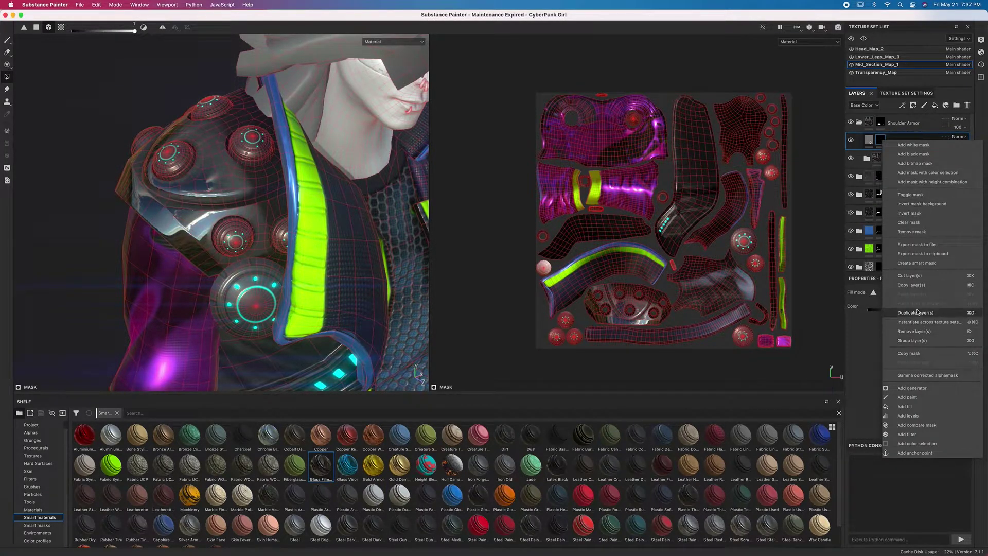
{"action": "left_click", "coordinate": [921, 406]}
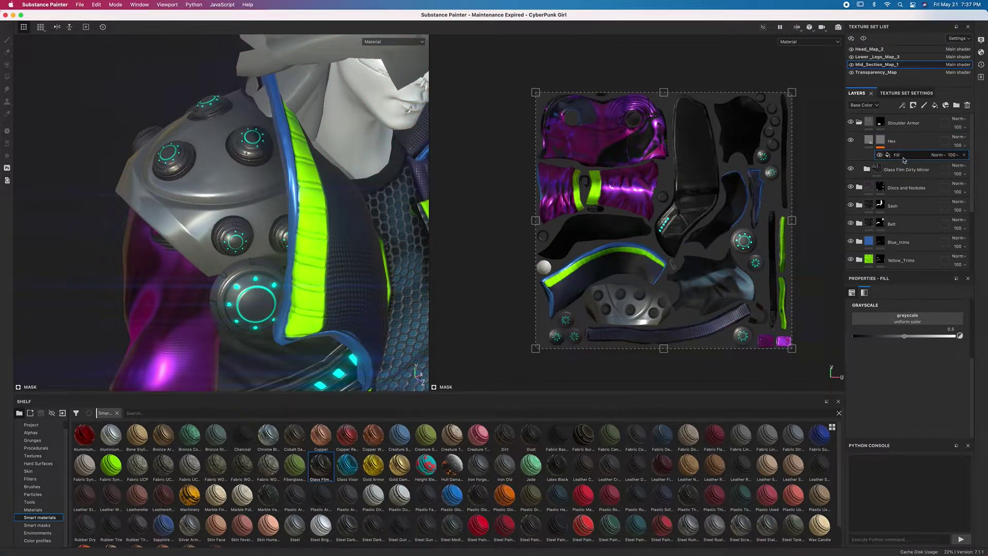
{"action": "left_click", "coordinate": [882, 140]}
{"action": "right_click", "coordinate": [887, 144]}
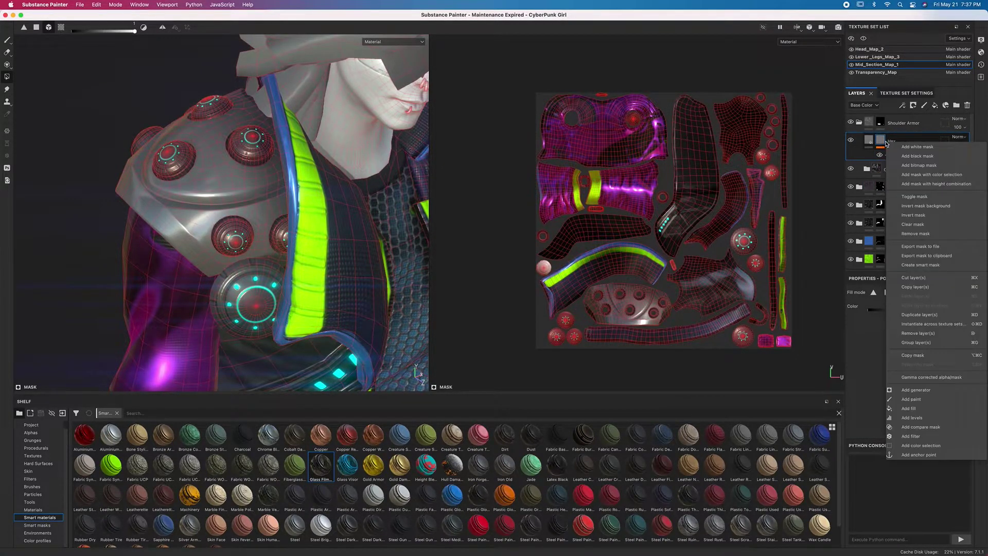
{"action": "left_click", "coordinate": [881, 141]}
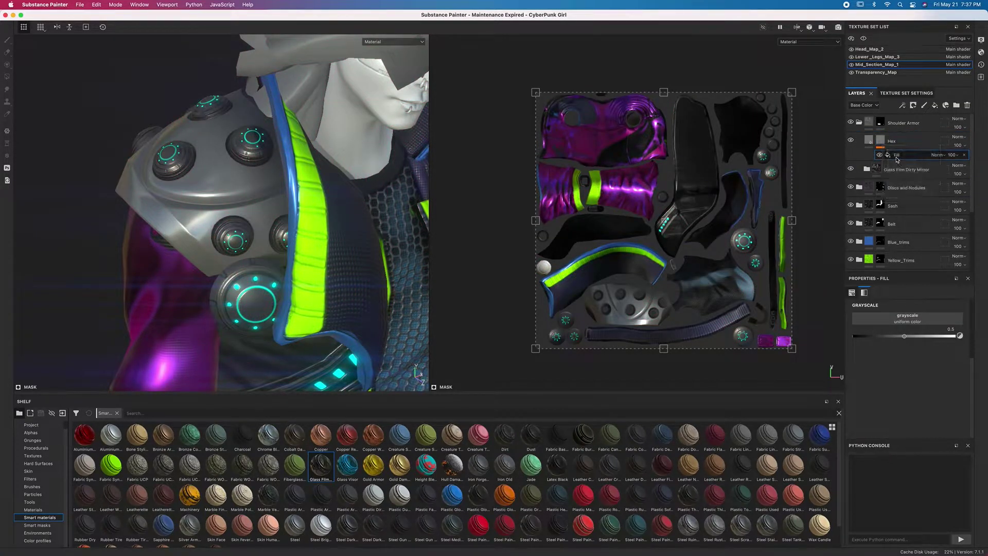
Find the Hexagon Border procedural and assign it to the grayscale of the Hex mask's fill.
{"action": "mouse_move", "coordinate": [873, 140]}
{"action": "left_click", "coordinate": [58, 447]}
{"action": "scroll", "coordinate": [246, 506], "scroll_direction": "down", "scroll_amount": 5}
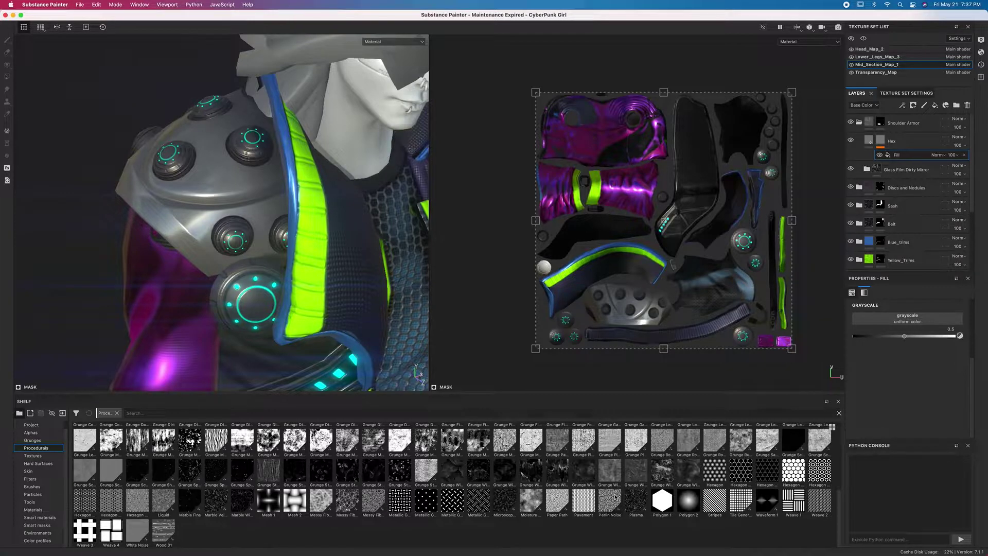
{"action": "mouse_move", "coordinate": [747, 468]}
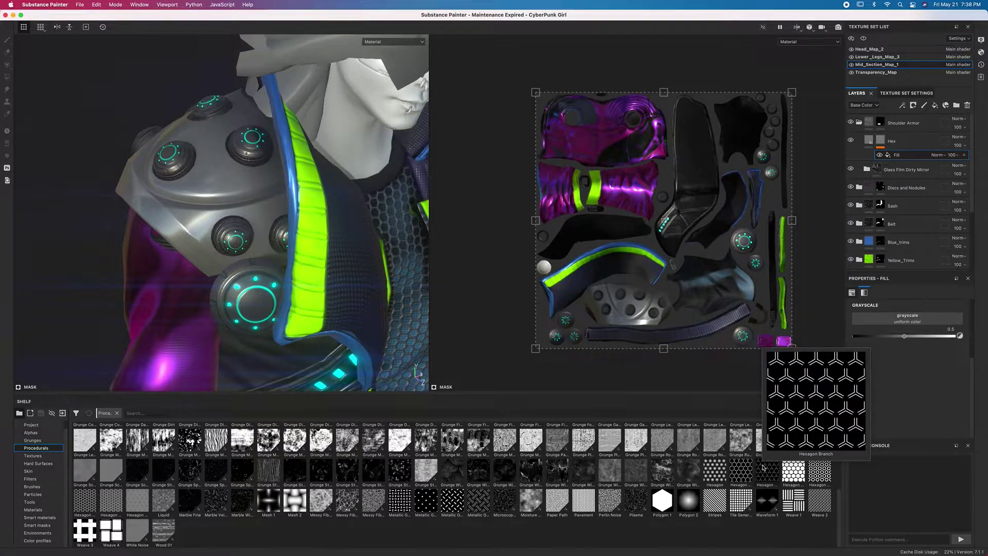
{"action": "mouse_move", "coordinate": [788, 469]}
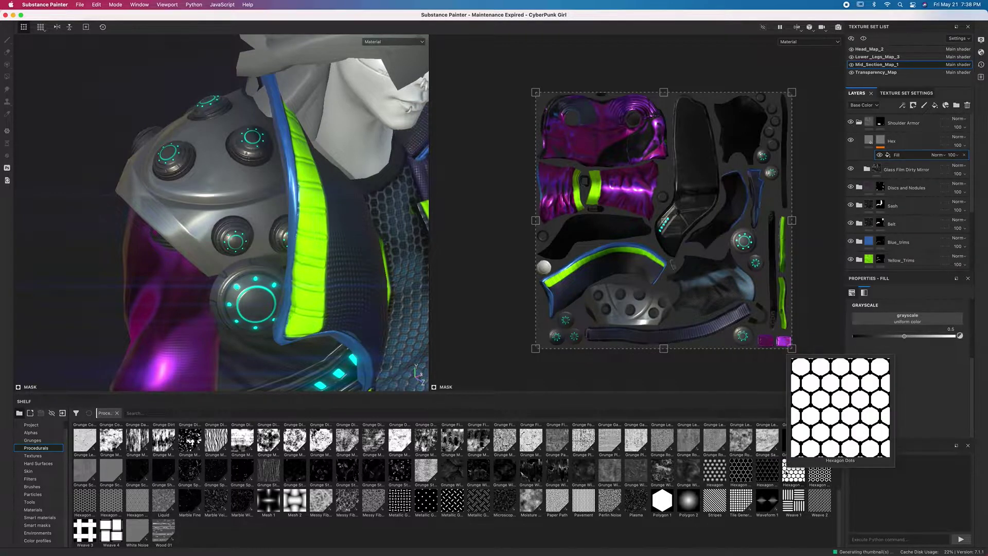
{"action": "left_click_drag", "start_coordinate": [739, 469], "coordinate": [895, 321]}
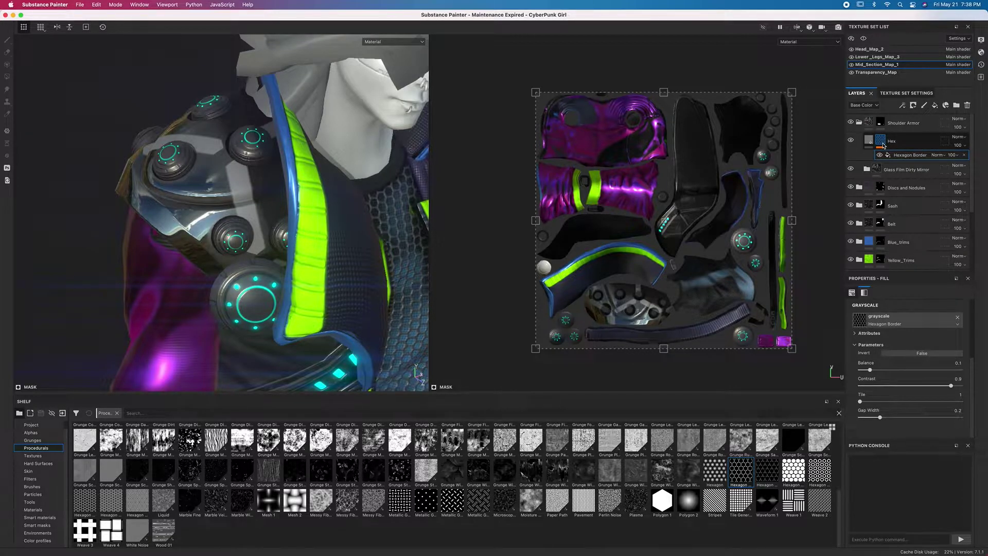
Set the UV scale of the Hexagon Border mask fill to about 79.6 for a fine hexagon pattern.
{"action": "mouse_move", "coordinate": [884, 146]}
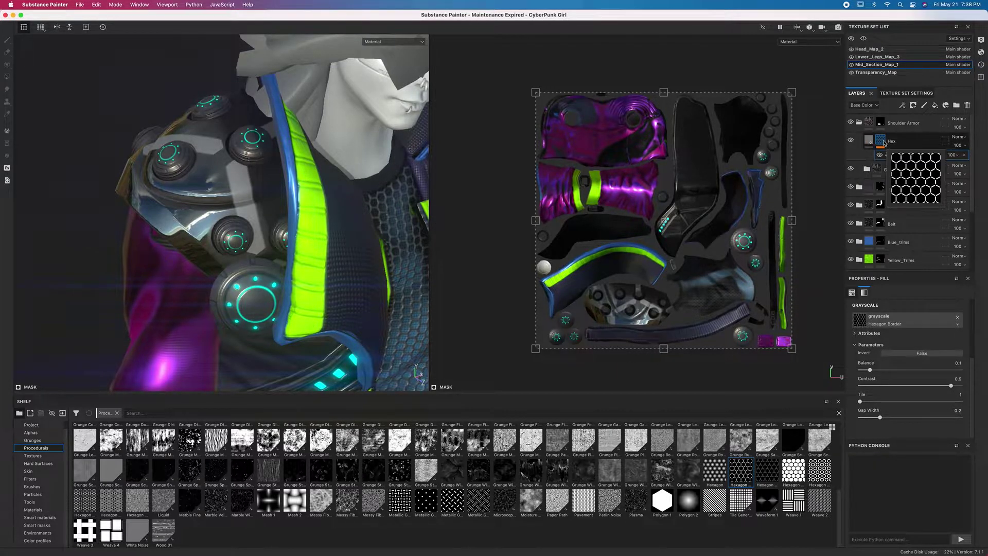
{"action": "left_click", "coordinate": [897, 151]}
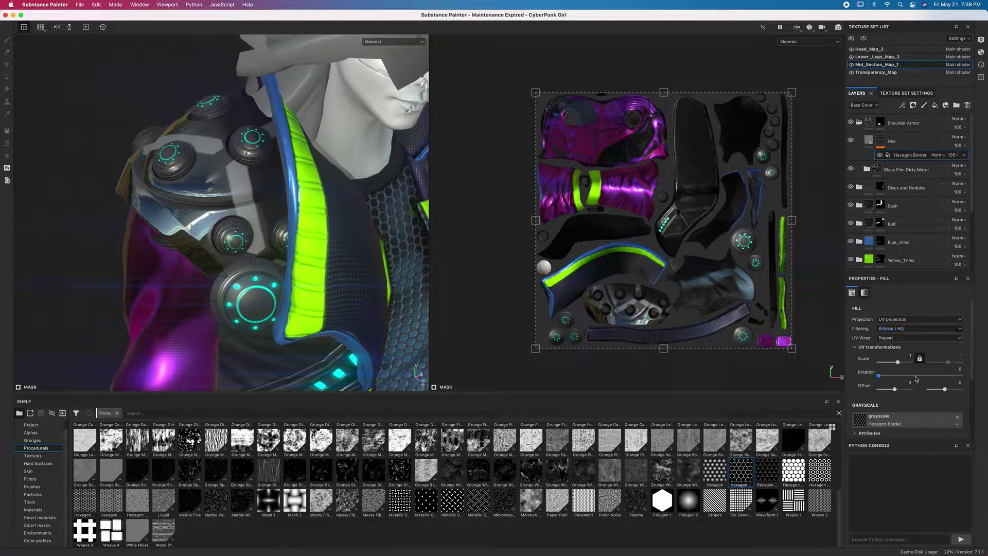
{"action": "left_click_drag", "start_coordinate": [899, 363], "coordinate": [909, 368]}
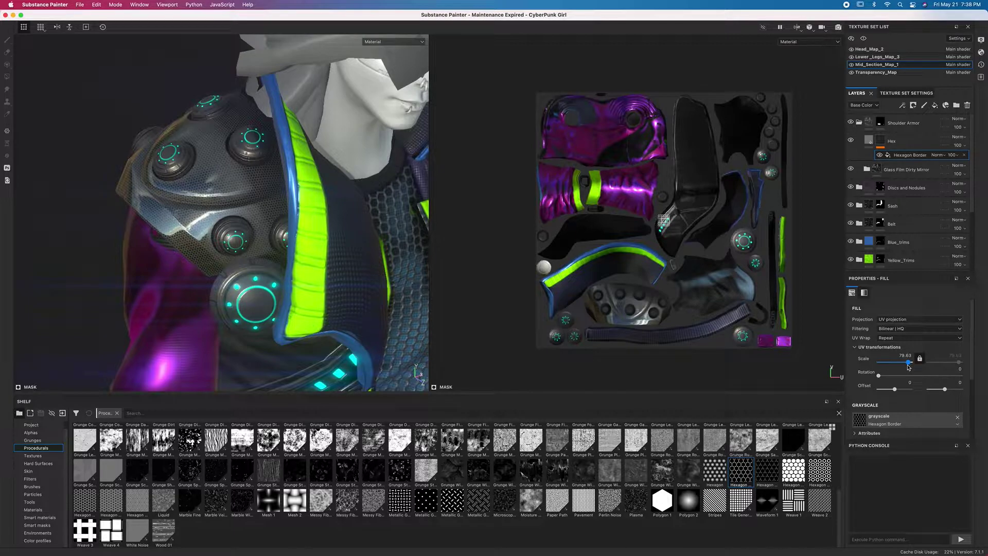
Disable the height, normal and emissive channels of the Hex fill layer's material.
{"action": "left_click", "coordinate": [877, 148]}
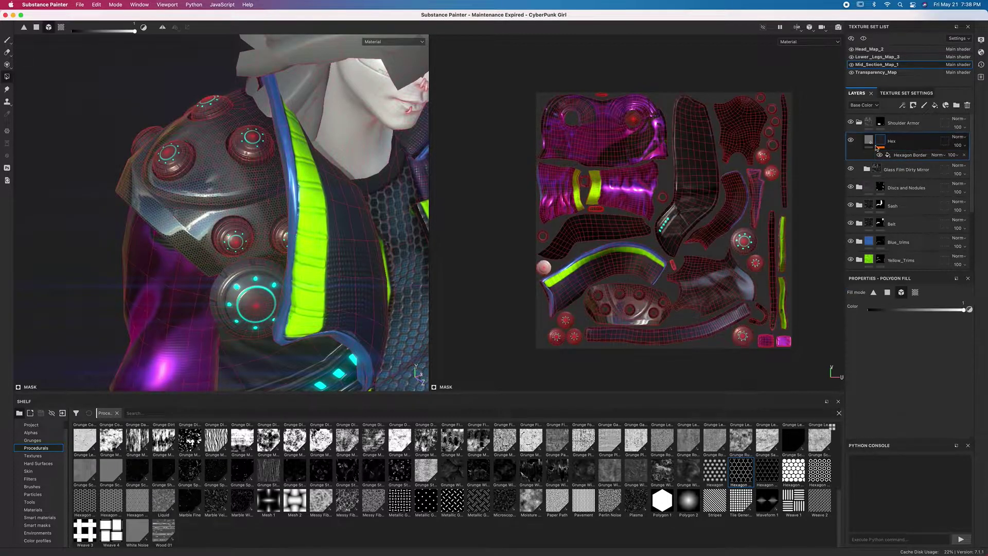
{"action": "left_click", "coordinate": [870, 142]}
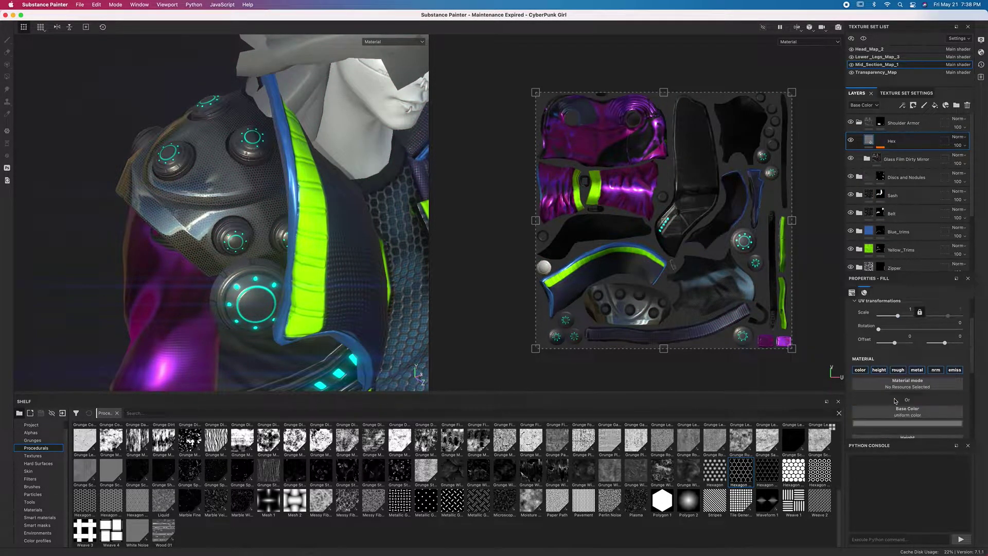
{"action": "left_click", "coordinate": [879, 370]}
{"action": "left_click", "coordinate": [935, 371]}
{"action": "left_click", "coordinate": [955, 370]}
{"action": "scroll", "coordinate": [880, 400], "scroll_direction": "down", "scroll_amount": 3}
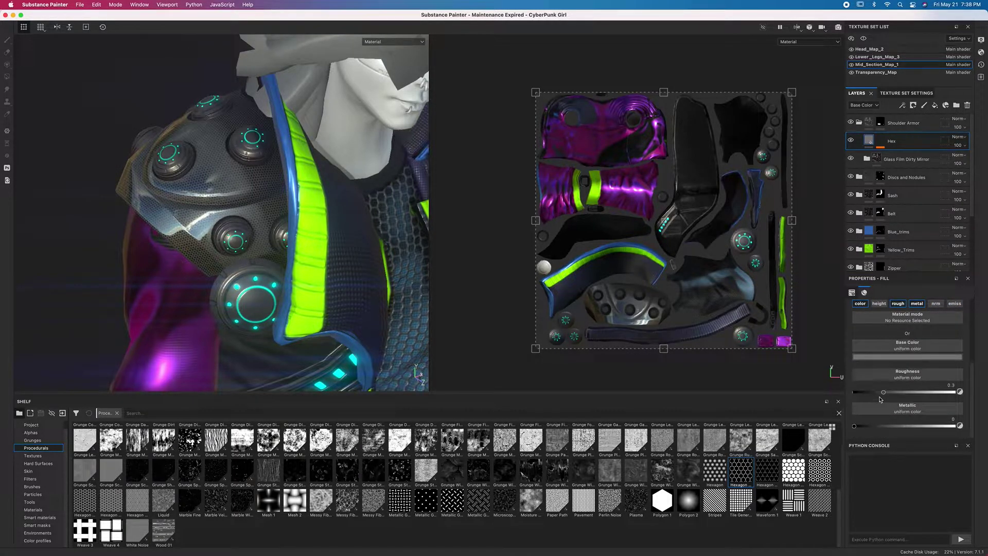
Raise the metallic value of the Hex fill layer to about 0.797.
{"action": "left_click_drag", "start_coordinate": [874, 428], "coordinate": [934, 427]}
{"action": "double_click", "coordinate": [916, 146]}
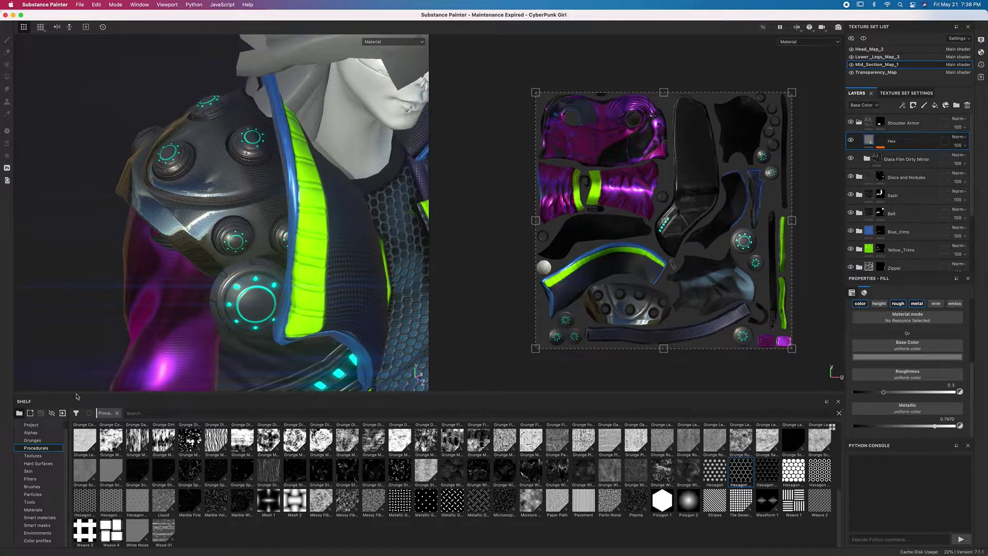
Find the Plastic Armor Glossy smart material and add it above the Hex layer inside the Shoulder Armor folder.
{"action": "left_click", "coordinate": [46, 517]}
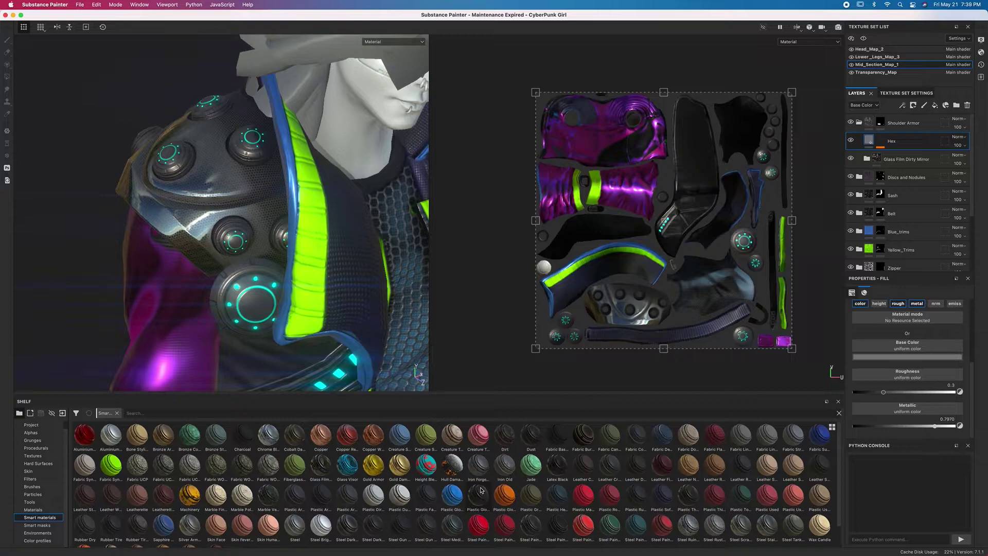
{"action": "mouse_move", "coordinate": [482, 490]}
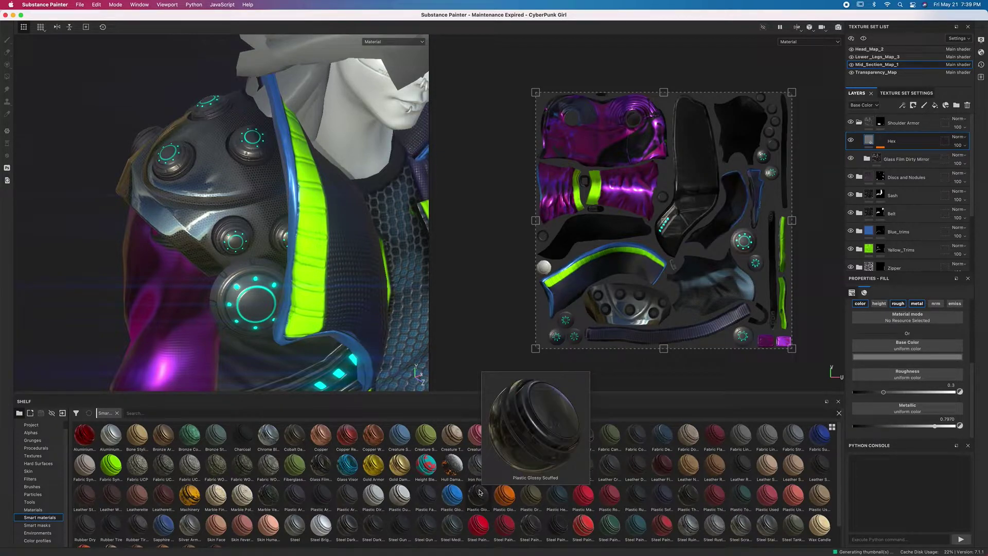
{"action": "mouse_move", "coordinate": [423, 493]}
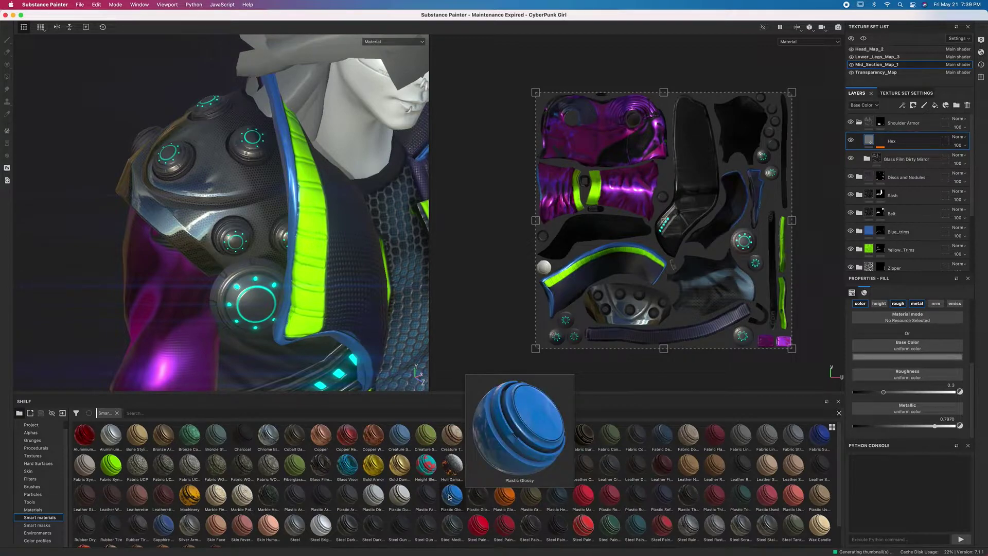
{"action": "left_click_drag", "start_coordinate": [474, 500], "coordinate": [352, 498]}
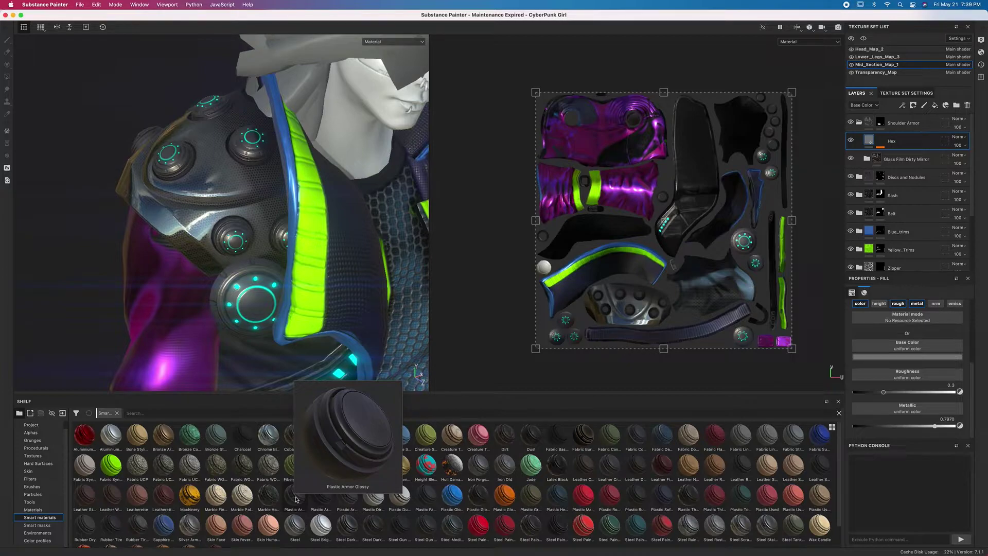
{"action": "left_click_drag", "start_coordinate": [296, 498], "coordinate": [591, 204]}
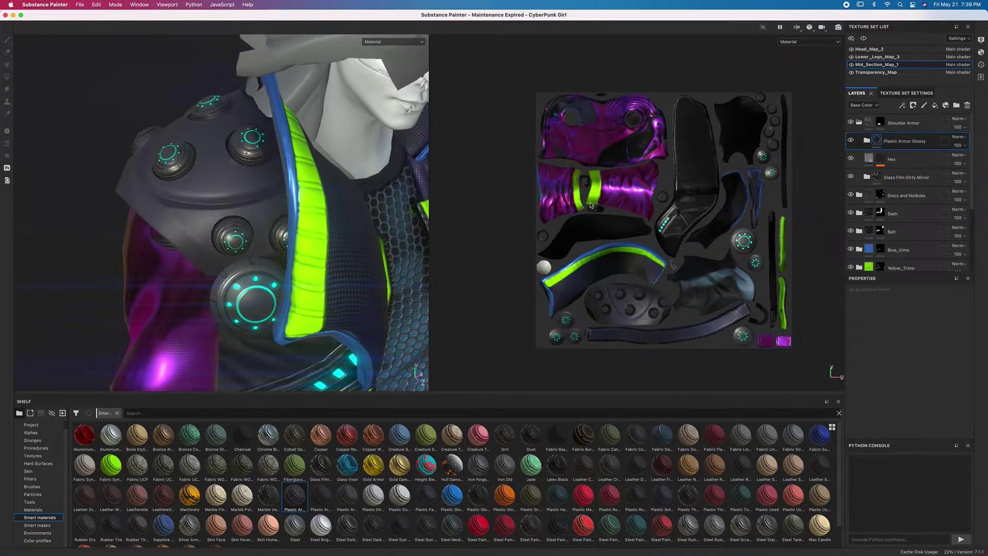
{"action": "left_click_drag", "start_coordinate": [298, 193], "coordinate": [242, 221], "text": "alt"}
Change the base color of the Base Plastic layer inside Plastic Armor Glossy to a dark red, about #280404.
{"action": "left_click", "coordinate": [866, 144]}
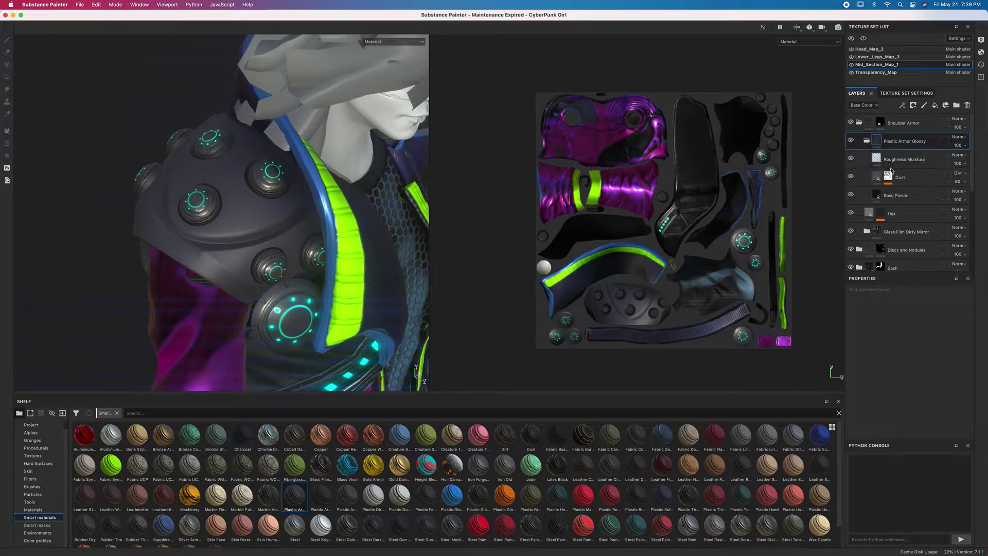
{"action": "left_click", "coordinate": [897, 196]}
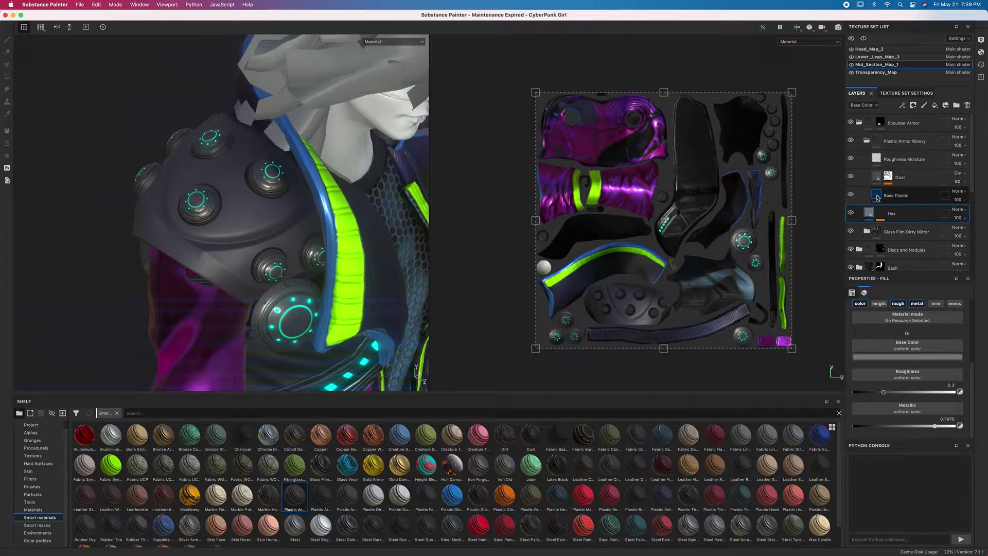
{"action": "left_click", "coordinate": [884, 358]}
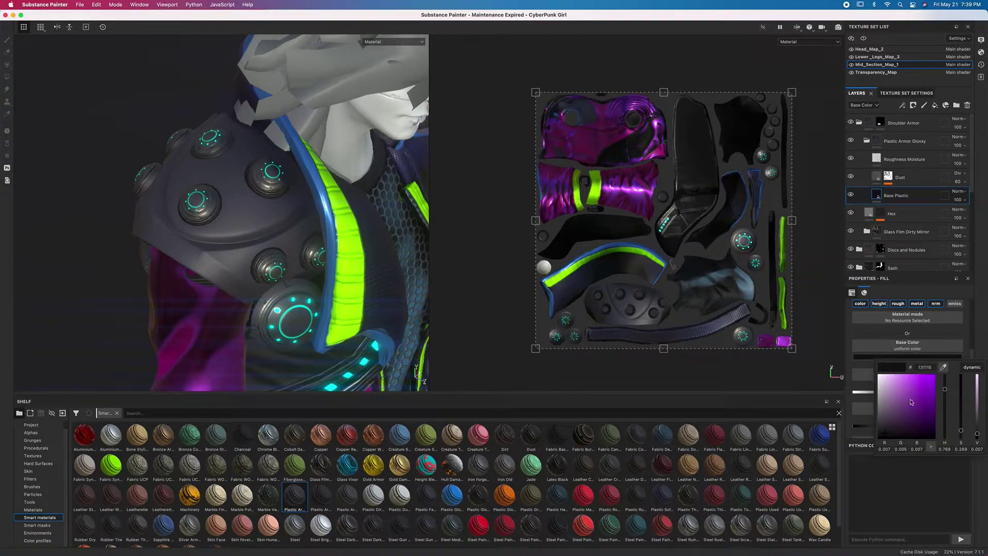
{"action": "left_click", "coordinate": [911, 402]}
{"action": "left_click_drag", "start_coordinate": [944, 389], "coordinate": [944, 376]}
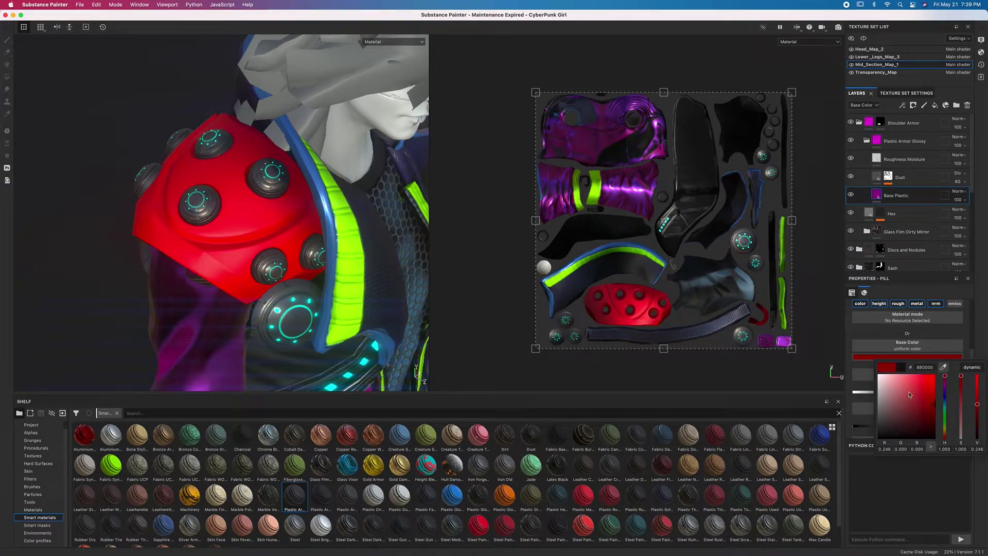
{"action": "left_click_drag", "start_coordinate": [925, 412], "coordinate": [922, 432]}
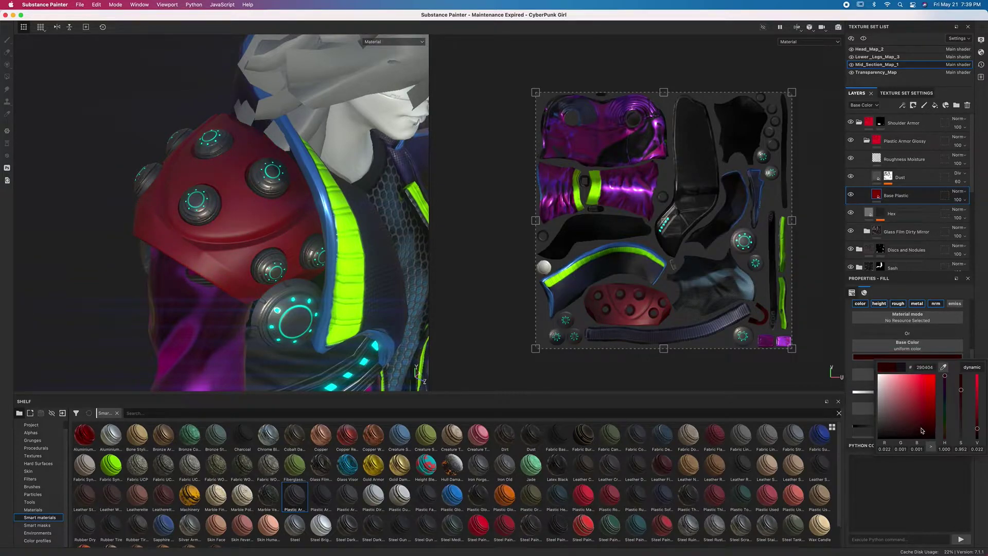
Collapse the Plastic Armor Glossy folder and apply the Stains Surface smart mask to it.
{"action": "left_click", "coordinate": [871, 142]}
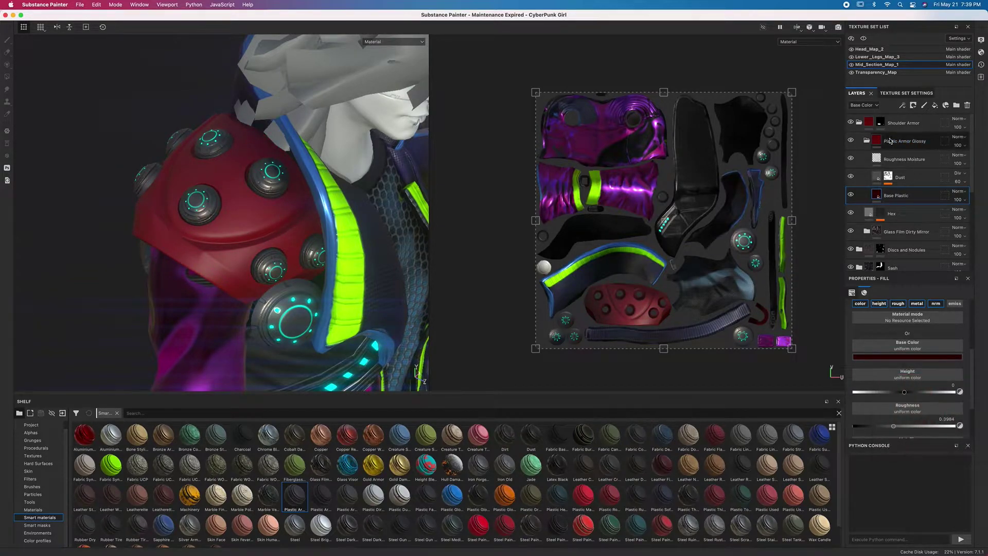
{"action": "left_click", "coordinate": [870, 143]}
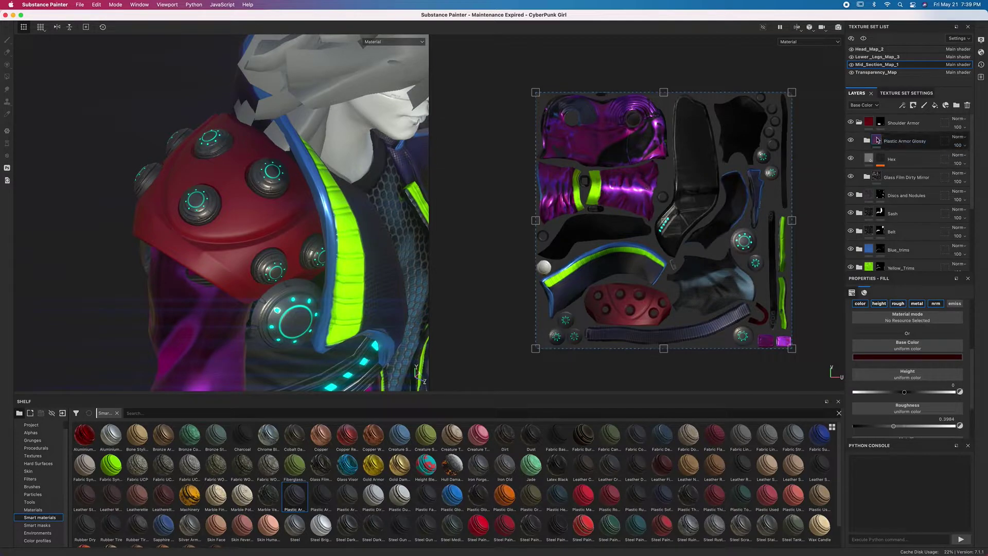
{"action": "right_click", "coordinate": [877, 141]}
{"action": "right_click", "coordinate": [878, 141]}
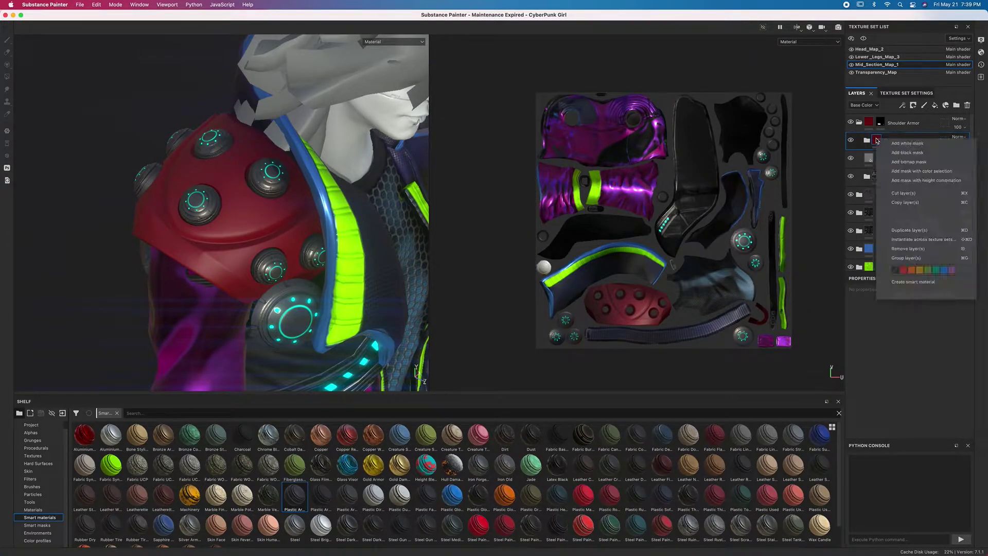
{"action": "left_click", "coordinate": [48, 526]}
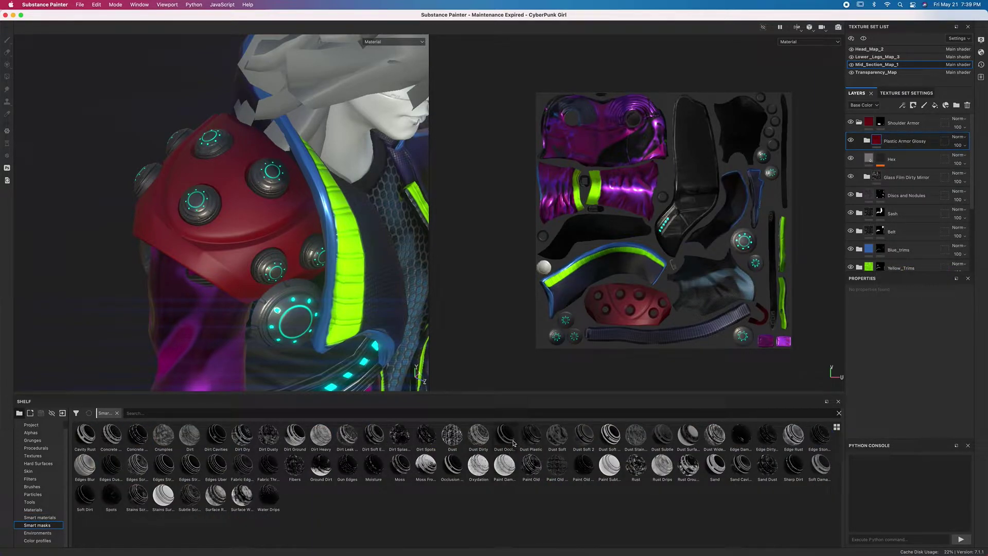
{"action": "mouse_move", "coordinate": [513, 443]}
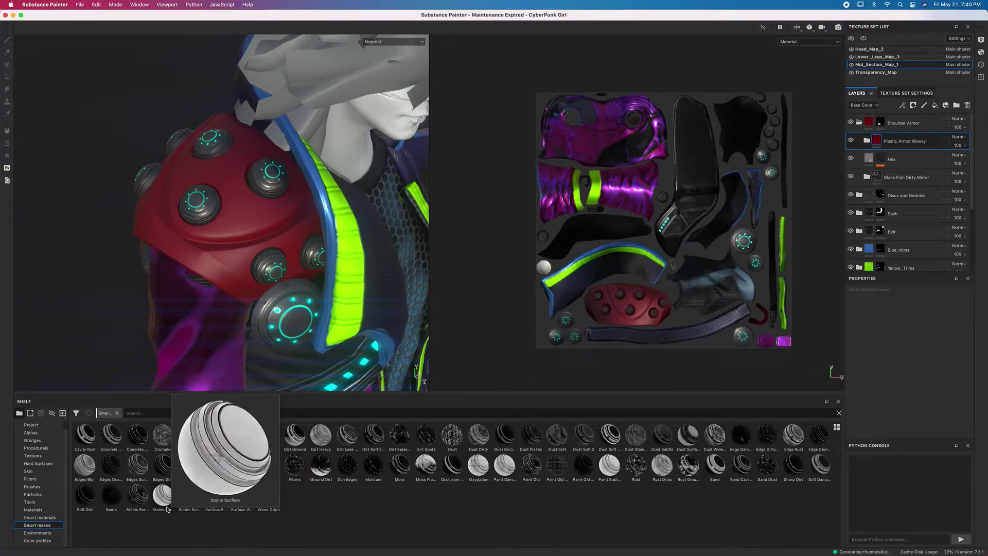
{"action": "left_click_drag", "start_coordinate": [166, 510], "coordinate": [880, 142]}
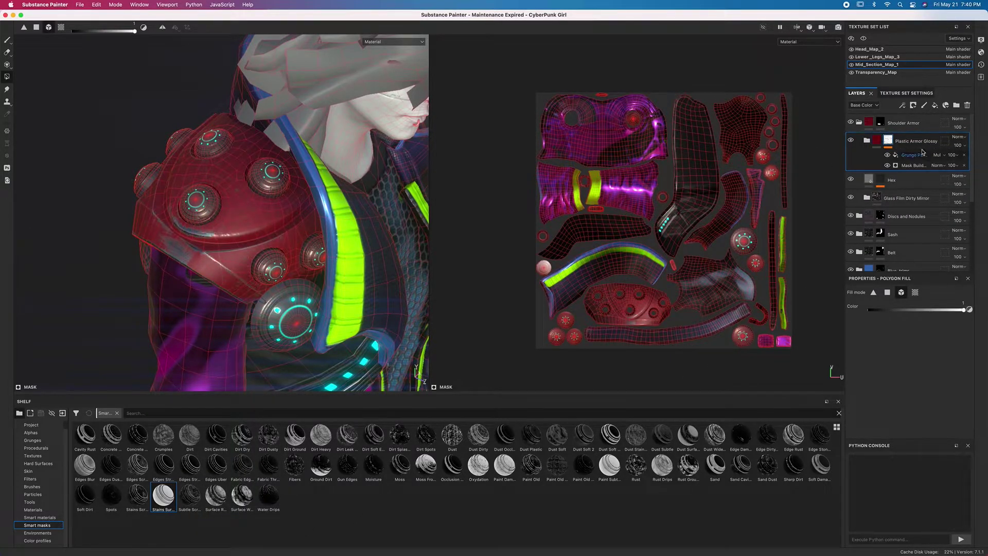
{"action": "left_click", "coordinate": [877, 140]}
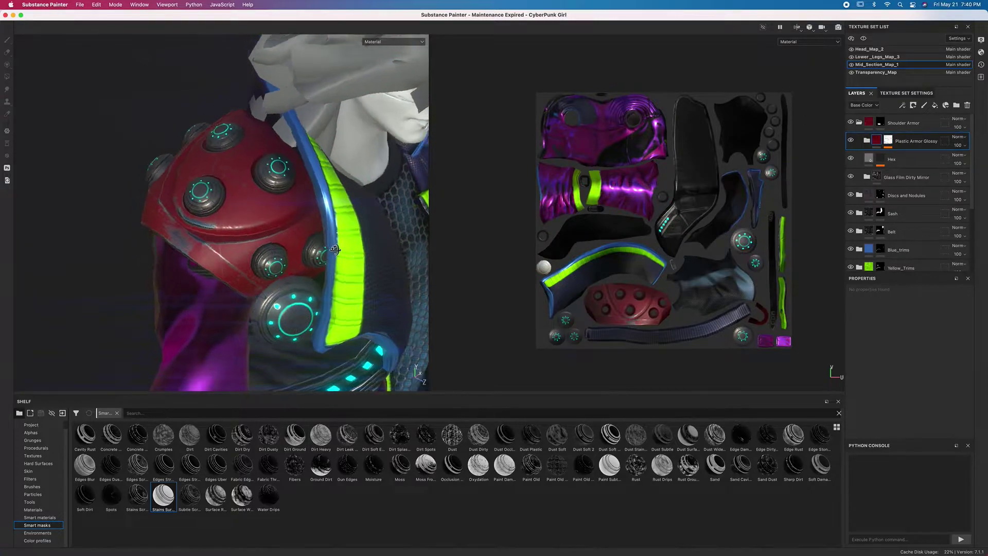
{"action": "left_click_drag", "start_coordinate": [335, 249], "coordinate": [327, 260], "text": "alt"}
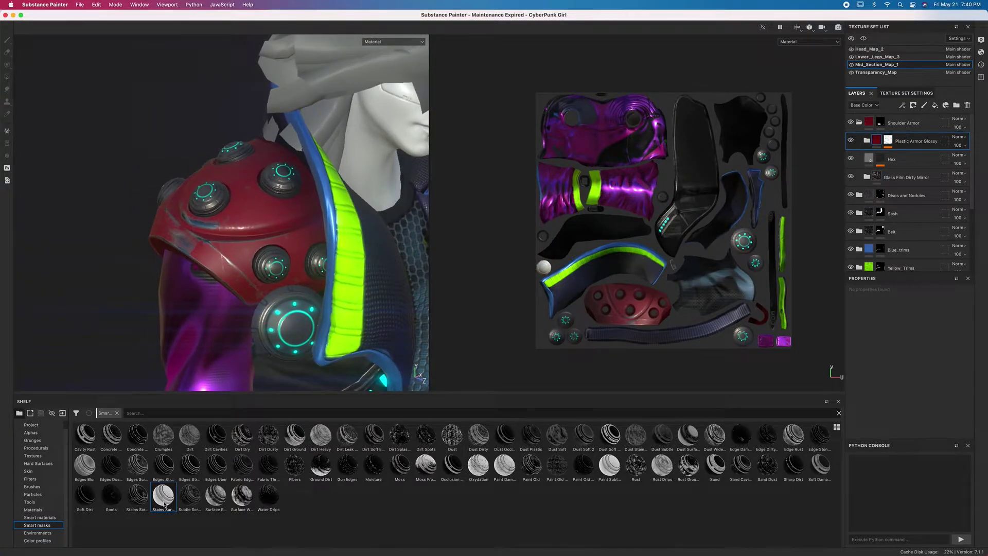
Set the Level of the Mask Builder generator in the Plastic Armor Glossy mask to 0.85 for heavier wear.
{"action": "left_click", "coordinate": [892, 143]}
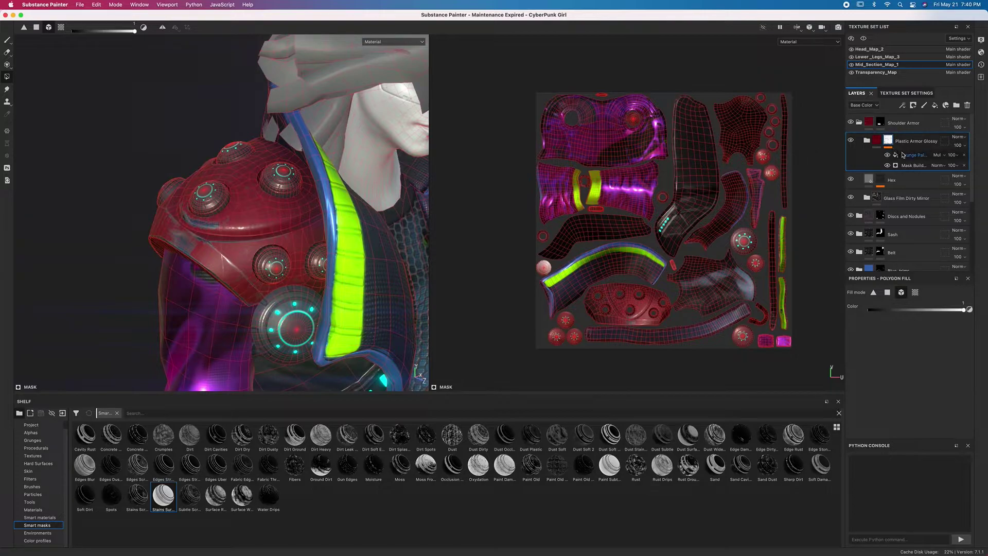
{"action": "left_click", "coordinate": [905, 156]}
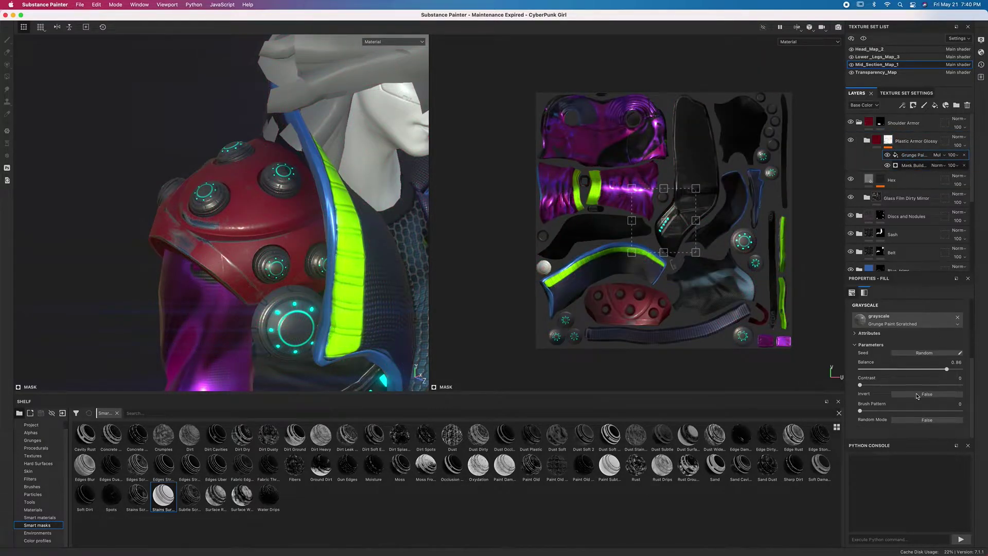
{"action": "left_click", "coordinate": [913, 165]}
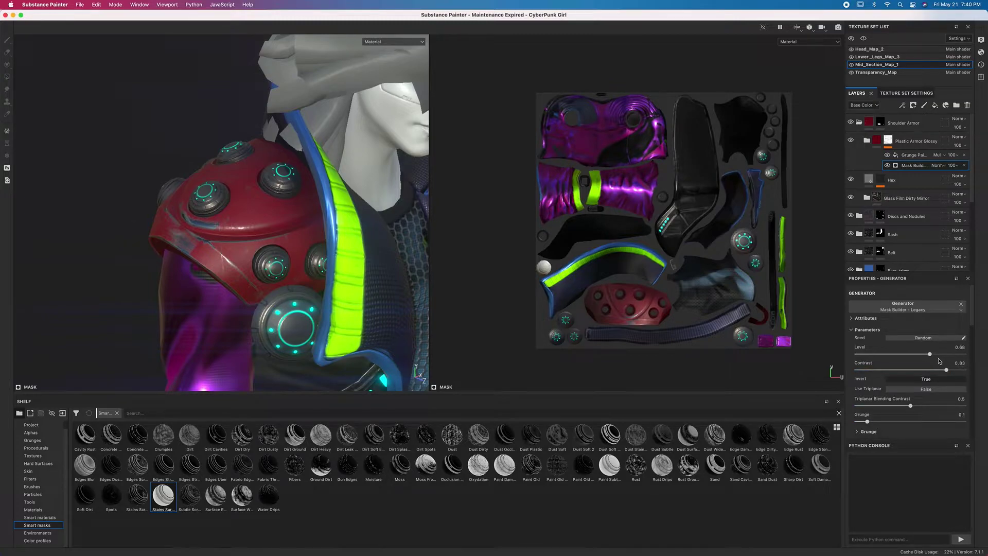
{"action": "left_click_drag", "start_coordinate": [935, 356], "coordinate": [950, 354]}
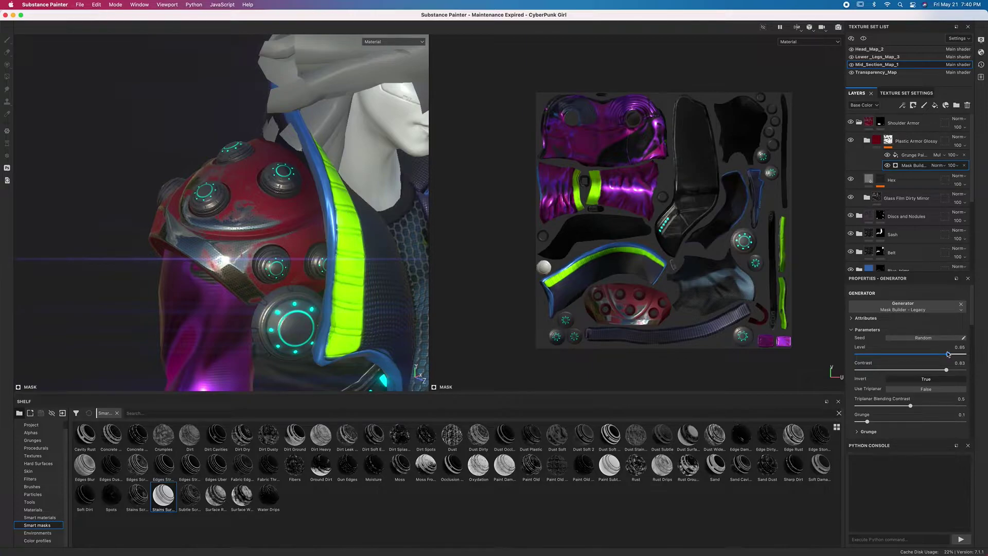
{"action": "mouse_move", "coordinate": [257, 288]}
{"action": "left_mouse_down", "text": "alt"}
{"action": "mouse_move", "coordinate": [220, 287]}
{"action": "mouse_move", "coordinate": [300, 249]}
{"action": "mouse_move", "coordinate": [228, 264]}
{"action": "mouse_move", "coordinate": [274, 266]}
{"action": "mouse_move", "coordinate": [263, 269]}
{"action": "left_mouse_up", "text": "alt"}
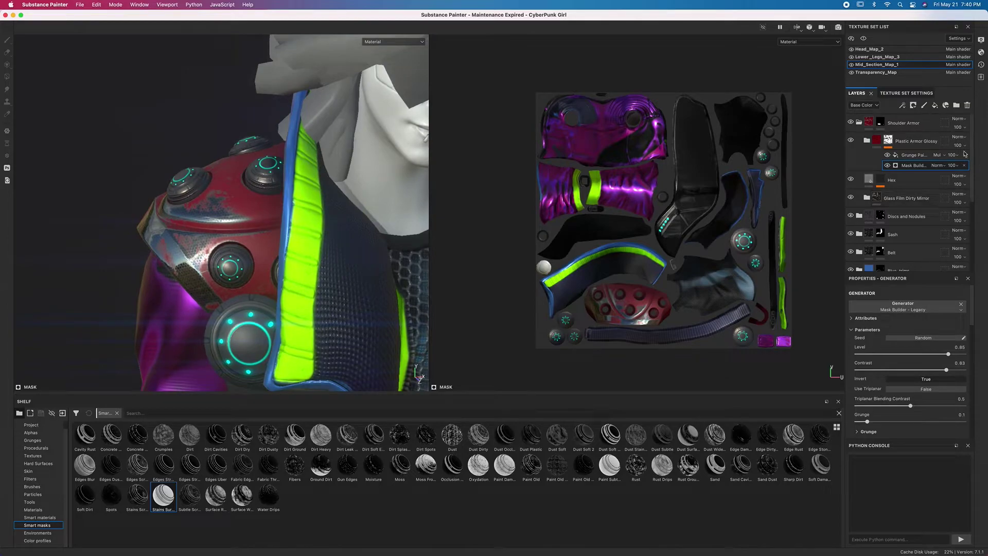
Expand the Plastic Armor Glossy folder and add the Plastic Fake Leather smart material at the top of its contents.
{"action": "left_click", "coordinate": [932, 138]}
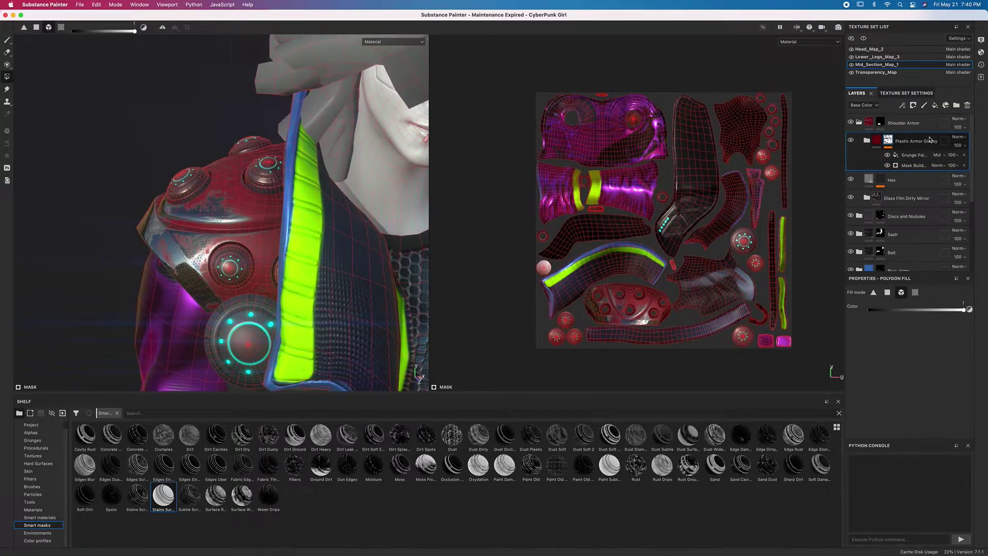
{"action": "left_click", "coordinate": [884, 143]}
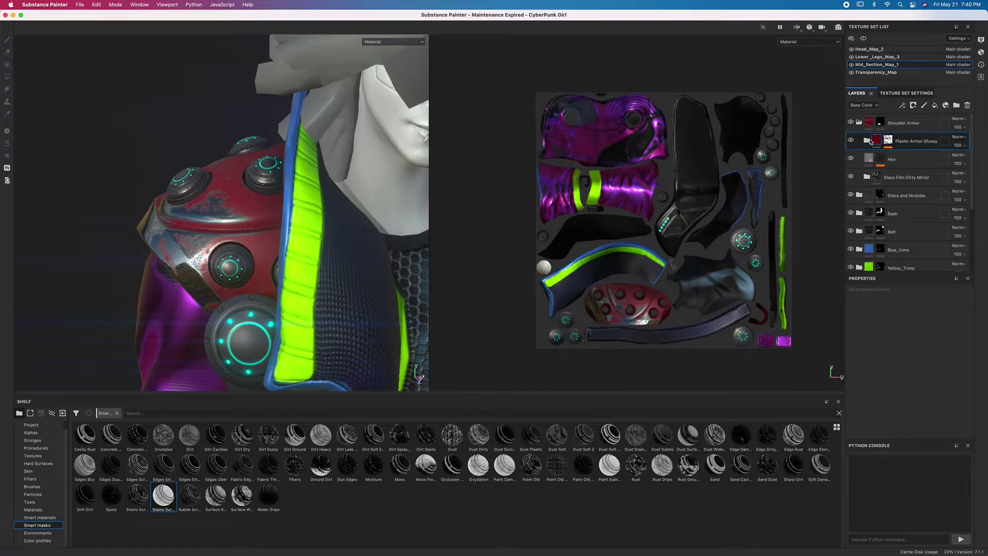
{"action": "left_click", "coordinate": [866, 140]}
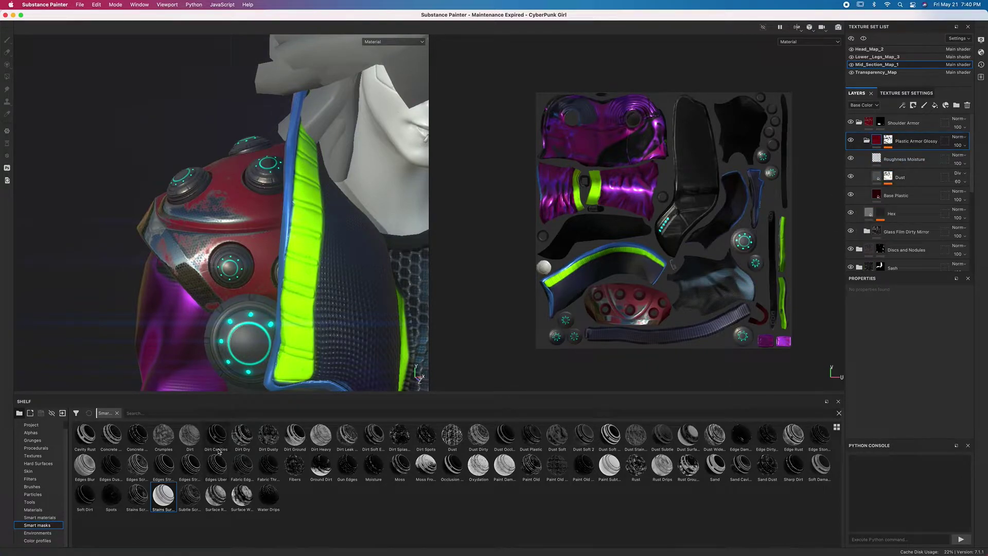
{"action": "left_click", "coordinate": [45, 518]}
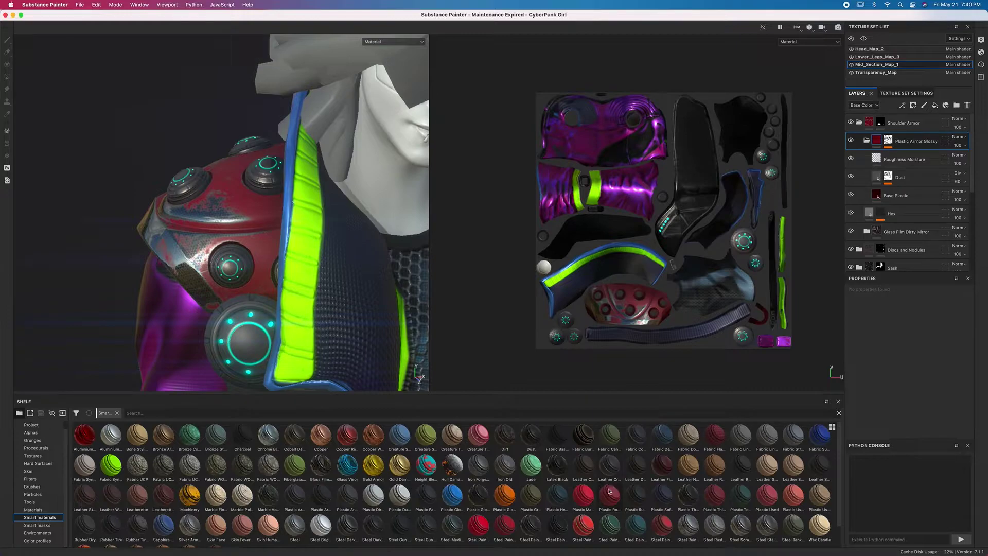
{"action": "mouse_move", "coordinate": [621, 498]}
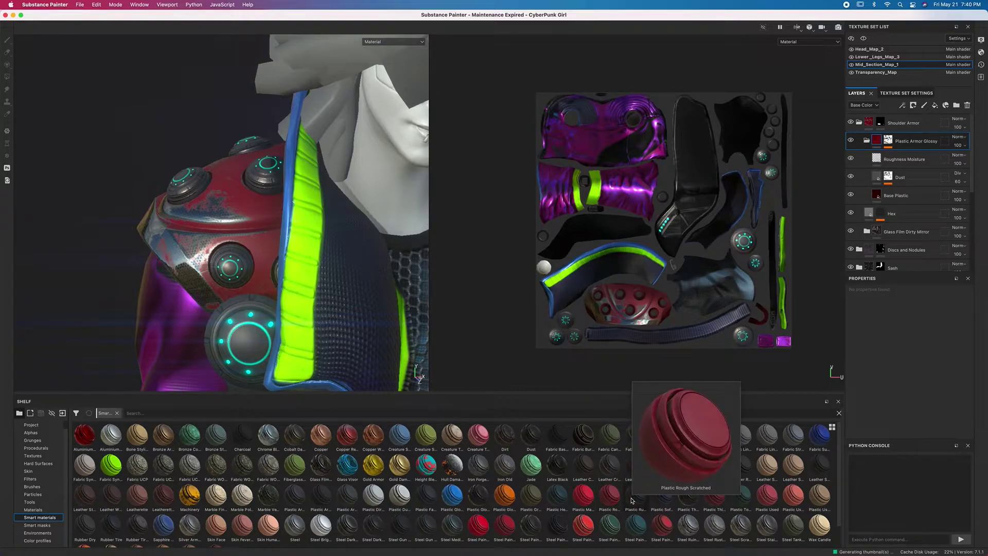
{"action": "mouse_move", "coordinate": [481, 497]}
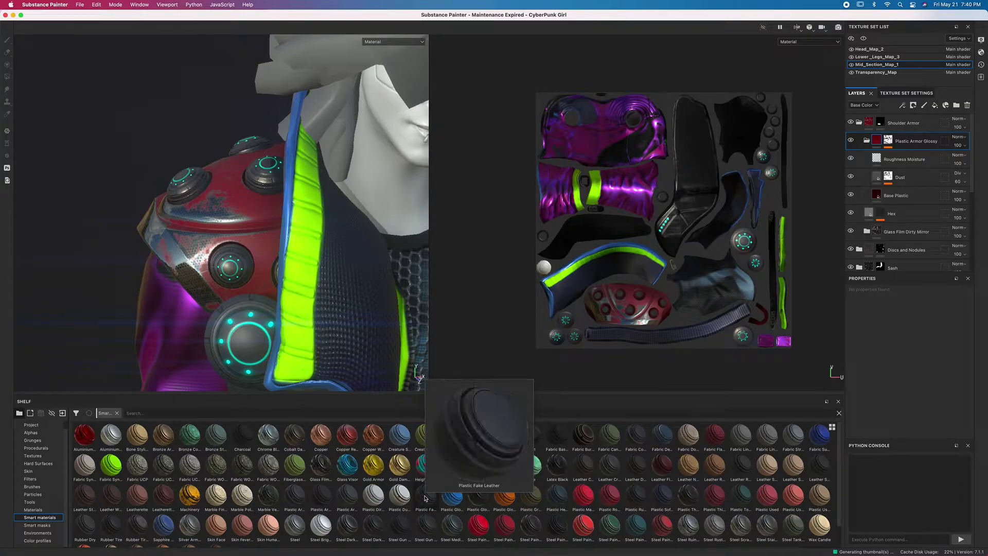
{"action": "left_click_drag", "start_coordinate": [426, 495], "coordinate": [897, 152]}
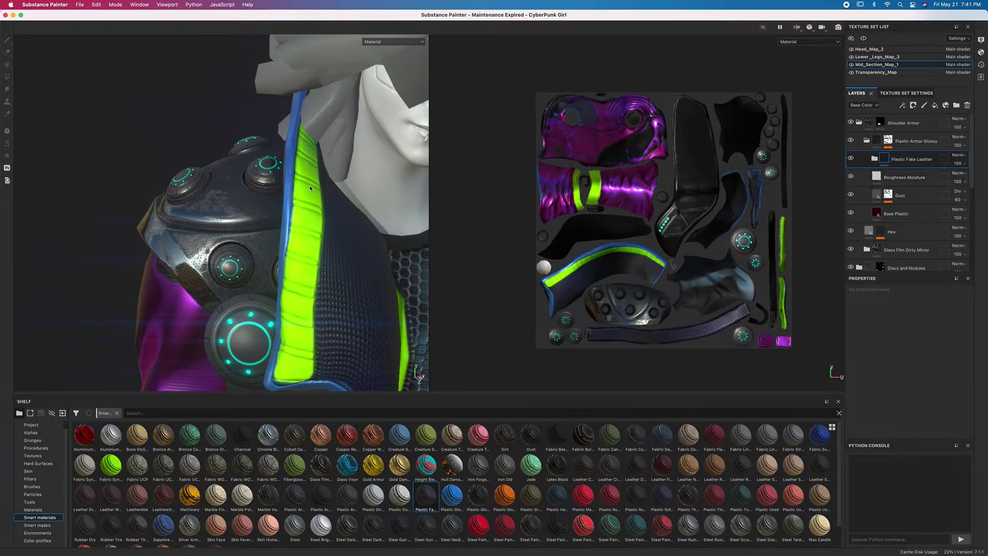
{"action": "mouse_move", "coordinate": [306, 189]}
{"action": "left_mouse_down", "text": "alt"}
{"action": "mouse_move", "coordinate": [273, 200]}
{"action": "mouse_move", "coordinate": [375, 302]}
{"action": "mouse_move", "coordinate": [304, 182]}
{"action": "left_mouse_up", "text": "alt"}
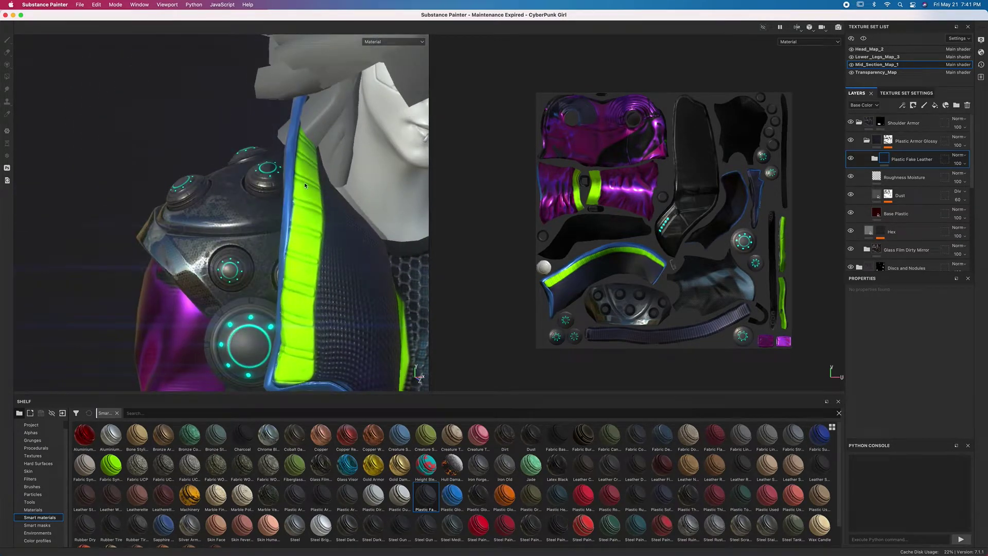
{"action": "mouse_move", "coordinate": [297, 251]}
{"action": "left_mouse_down", "text": "alt"}
{"action": "mouse_move", "coordinate": [286, 249]}
{"action": "mouse_move", "coordinate": [301, 255]}
{"action": "left_mouse_up", "text": "alt"}
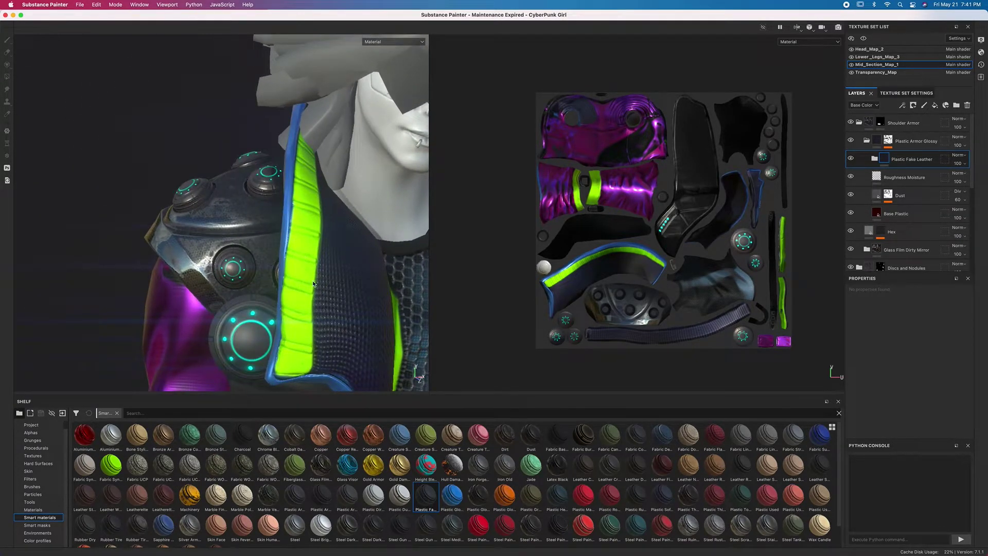
Move the Plastic Fake Leather folder out of Plastic Armor Glossy and place it directly above that folder.
{"action": "left_click_drag", "start_coordinate": [932, 165], "coordinate": [852, 146]}
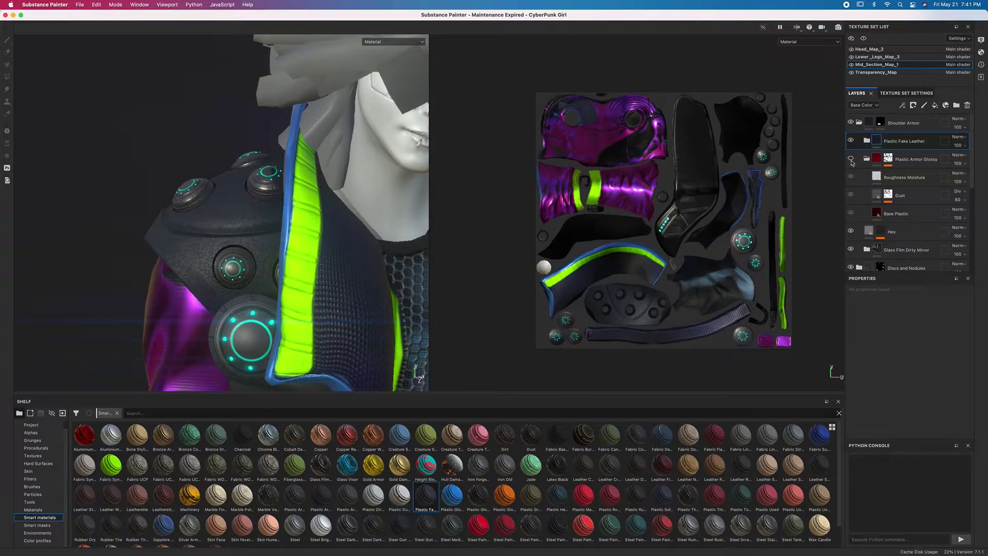
{"action": "left_click_drag", "start_coordinate": [430, 322], "coordinate": [387, 243], "text": "alt"}
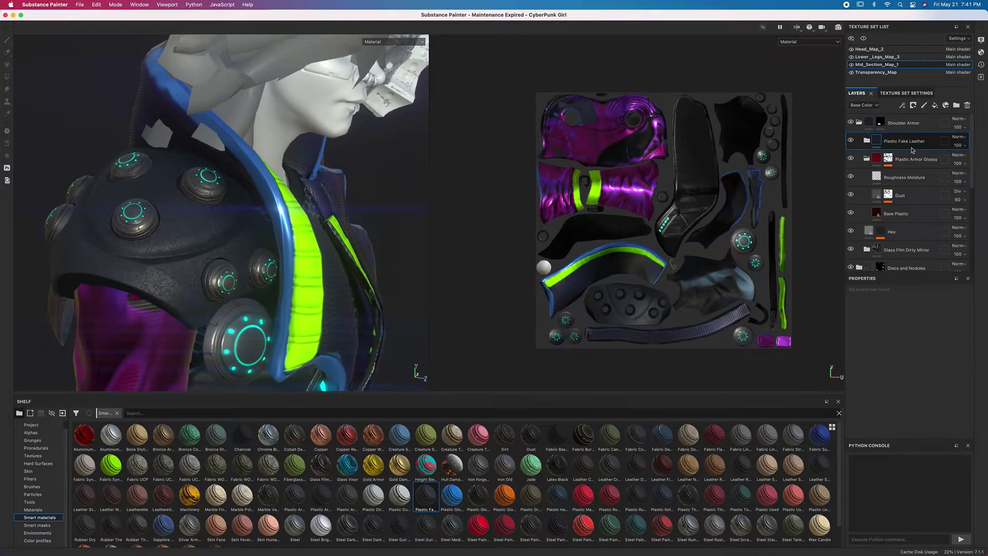
Delete the Plastic Fake Leather folder from the Shoulder Armor group.
{"action": "key", "text": "Delete"}
{"action": "left_click_drag", "start_coordinate": [385, 237], "coordinate": [587, 197], "text": "alt"}
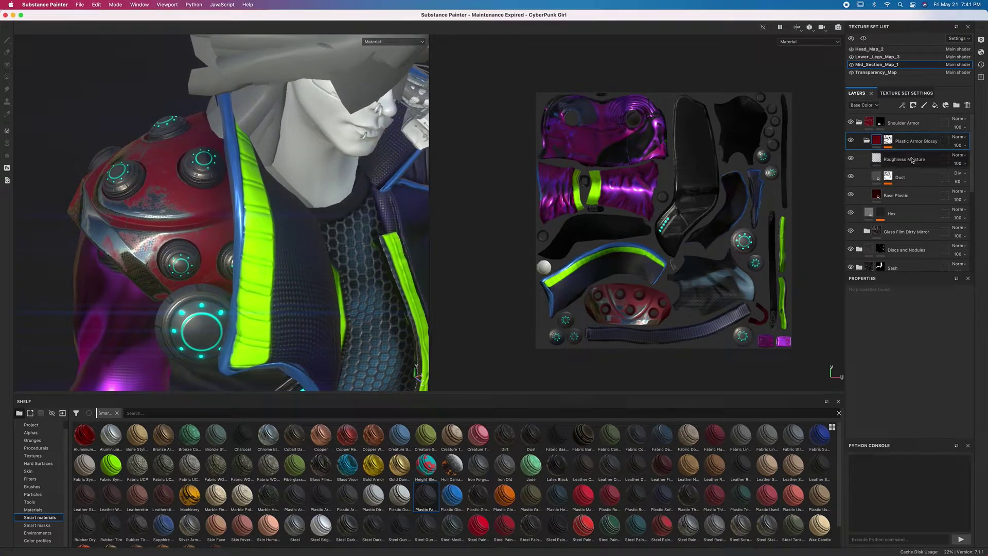
Set the Base Plastic layer's Roughness to 0.0564 and its Metallic to 0.0902 for a glossier, slightly metallic shoulder armor.
{"action": "left_click", "coordinate": [927, 199]}
{"action": "scroll", "coordinate": [894, 410], "scroll_direction": "down", "scroll_amount": 1}
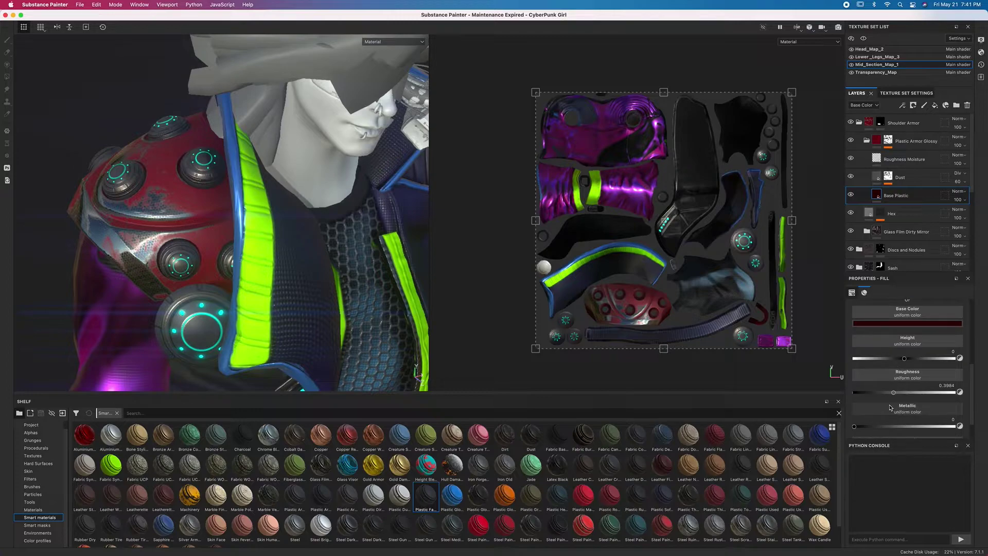
{"action": "scroll", "coordinate": [874, 406], "scroll_direction": "down", "scroll_amount": 1}
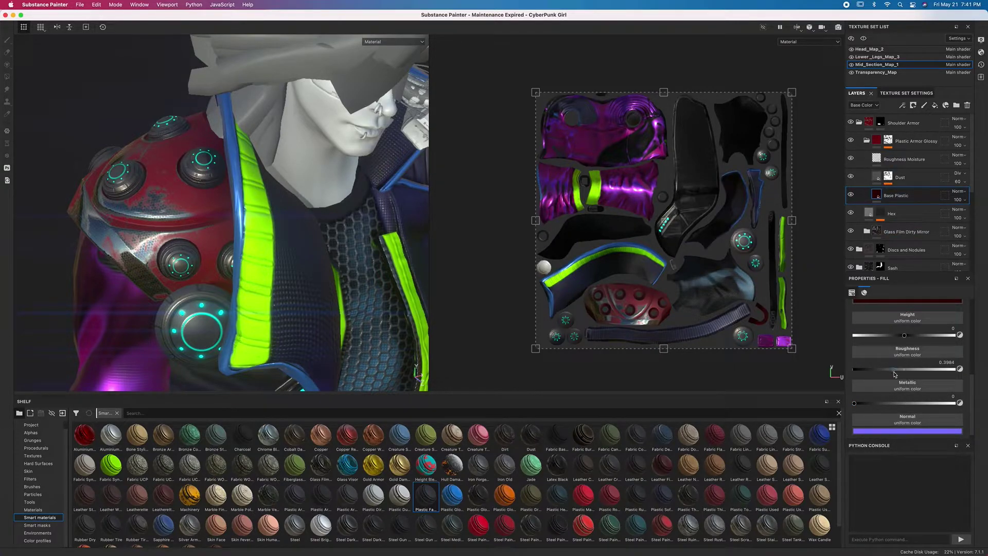
{"action": "mouse_move", "coordinate": [893, 371]}
{"action": "left_mouse_down"}
{"action": "mouse_move", "coordinate": [848, 377]}
{"action": "mouse_move", "coordinate": [872, 383]}
{"action": "left_mouse_up"}
{"action": "left_click_drag", "start_coordinate": [370, 240], "coordinate": [324, 280], "text": "alt"}
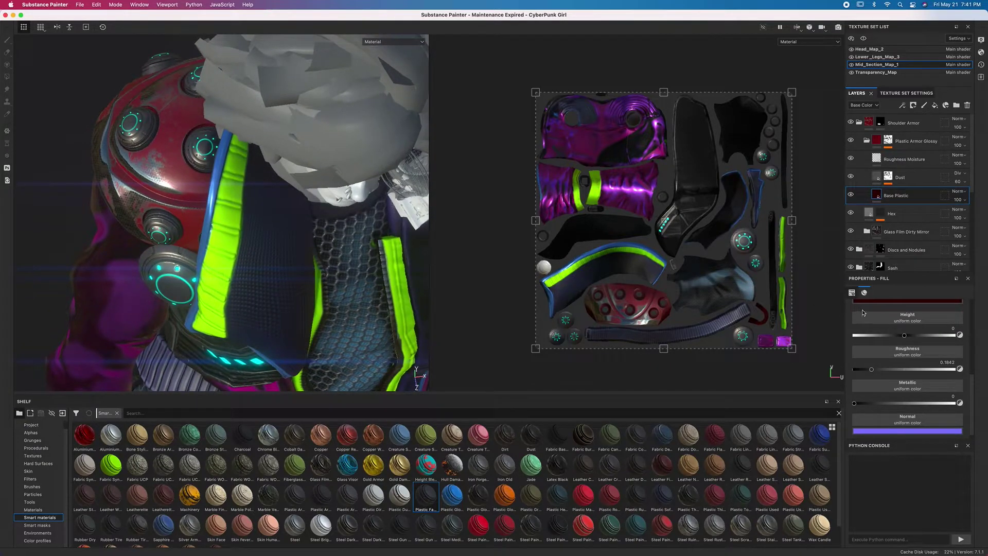
{"action": "left_click_drag", "start_coordinate": [869, 373], "coordinate": [863, 371]}
{"action": "left_click_drag", "start_coordinate": [196, 248], "coordinate": [205, 181], "text": "alt"}
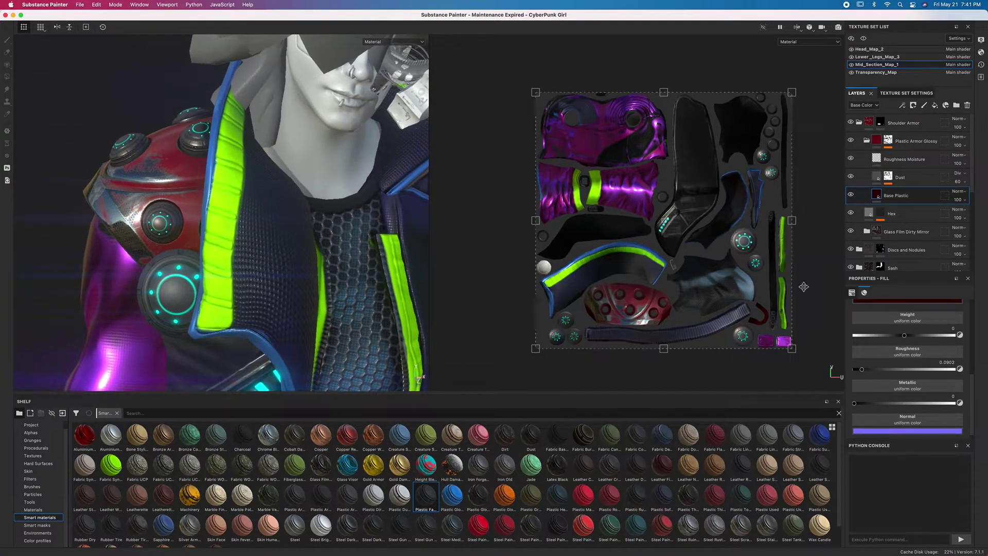
{"action": "mouse_move", "coordinate": [856, 403]}
{"action": "left_mouse_down"}
{"action": "mouse_move", "coordinate": [889, 416]}
{"action": "mouse_move", "coordinate": [864, 411]}
{"action": "left_mouse_up"}
{"action": "left_click_drag", "start_coordinate": [865, 373], "coordinate": [859, 371]}
{"action": "left_click_drag", "start_coordinate": [304, 204], "coordinate": [300, 228], "text": "alt"}
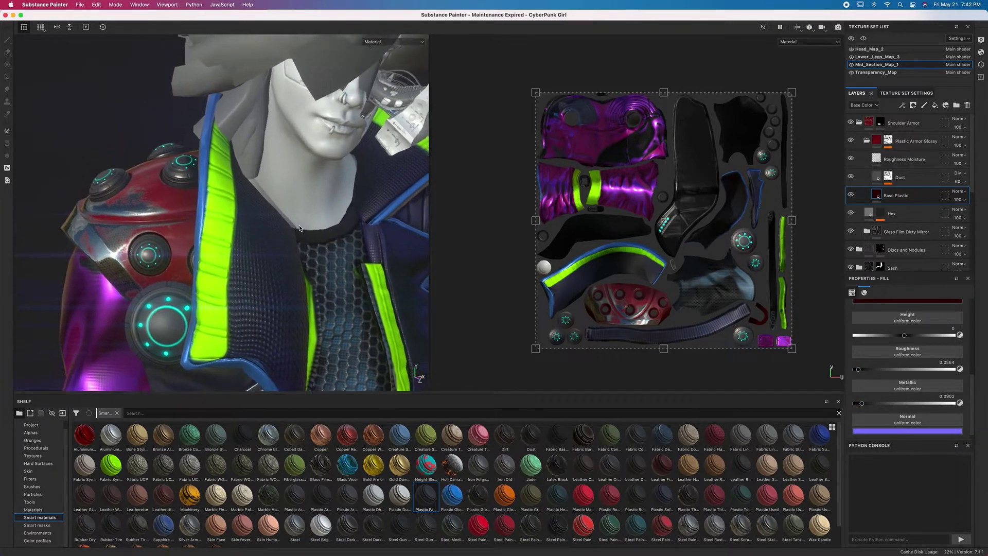
Try shifting the hue of the Base Plastic layer's base color to teal.
{"action": "scroll", "coordinate": [887, 402], "scroll_direction": "up", "scroll_amount": 5}
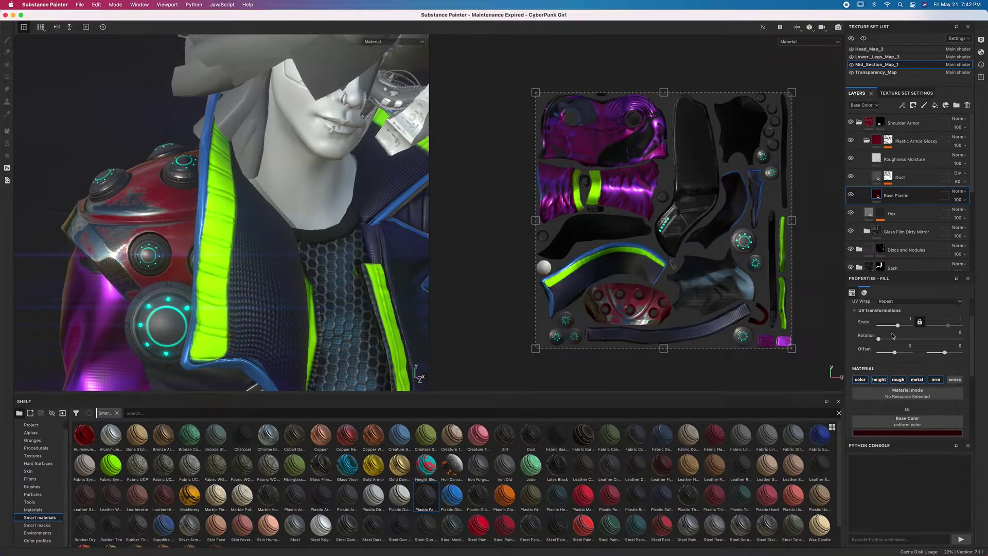
{"action": "left_click", "coordinate": [901, 432]}
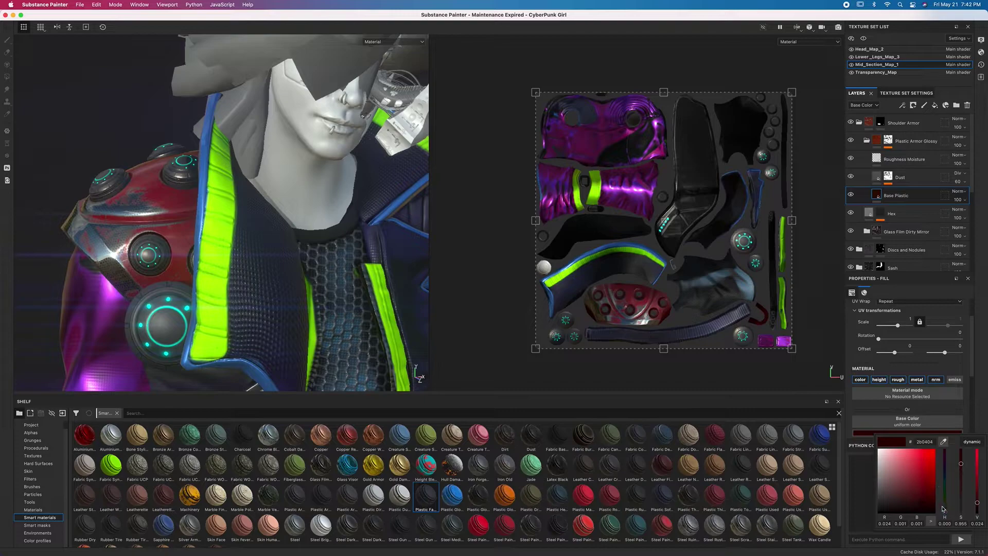
{"action": "left_click_drag", "start_coordinate": [943, 509], "coordinate": [940, 554]}
{"action": "left_click_drag", "start_coordinate": [157, 206], "coordinate": [304, 209], "text": "alt"}
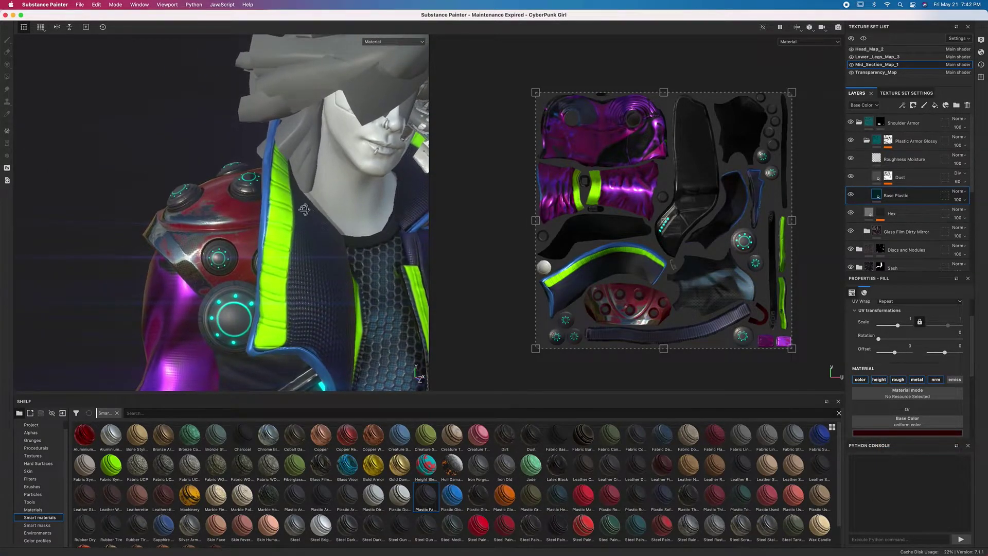
Darken the Base Plastic layer's base color to a deeper, very dark red.
{"action": "left_click", "coordinate": [907, 433]}
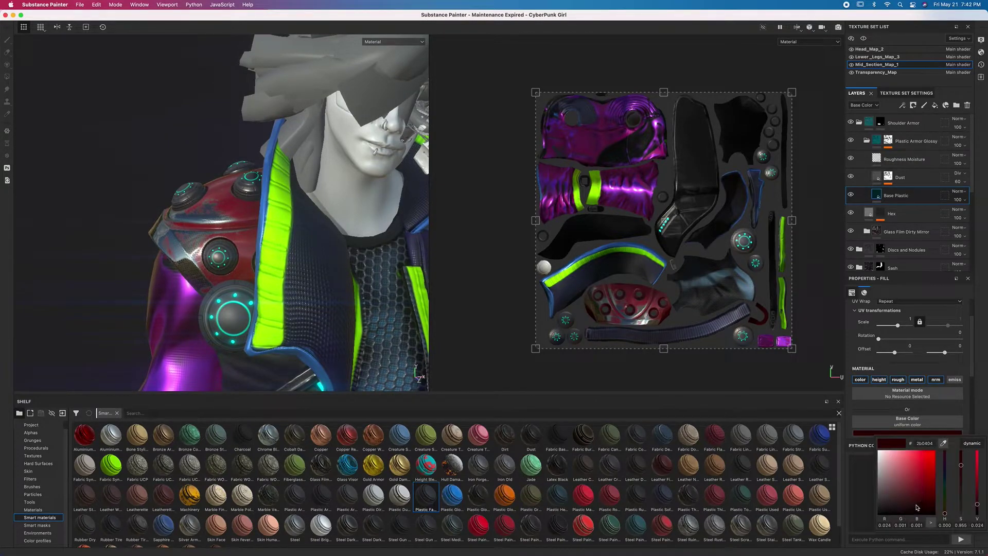
{"action": "left_click_drag", "start_coordinate": [917, 507], "coordinate": [917, 511]}
{"action": "left_click_drag", "start_coordinate": [918, 510], "coordinate": [917, 509]}
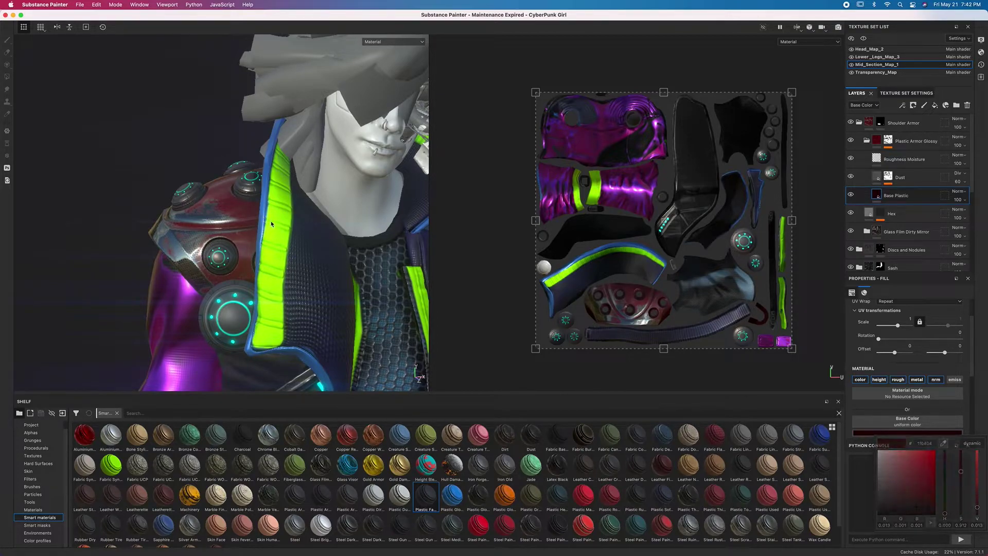
{"action": "left_click_drag", "start_coordinate": [283, 218], "coordinate": [355, 381], "text": "alt"}
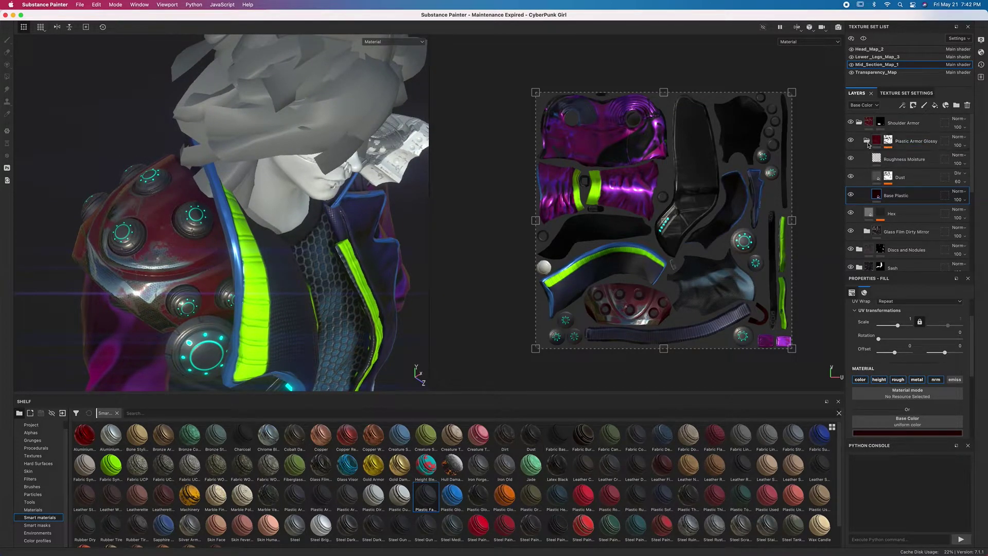
Collapse the Plastic Armor Glossy folder and add the Dust smart material directly above it.
{"action": "left_click", "coordinate": [867, 142]}
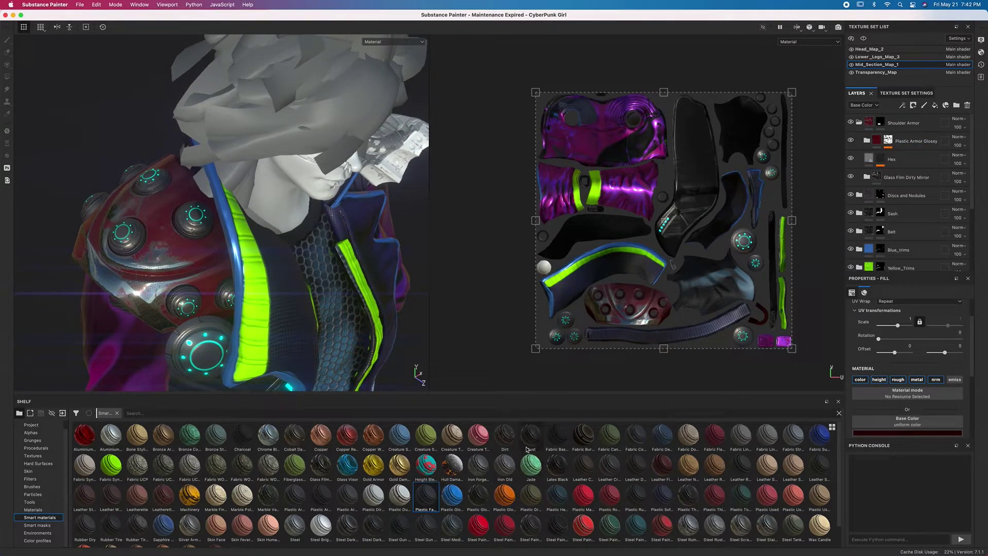
{"action": "left_click_drag", "start_coordinate": [527, 450], "coordinate": [899, 134]}
{"action": "left_click_drag", "start_coordinate": [317, 251], "coordinate": [355, 243], "text": "alt"}
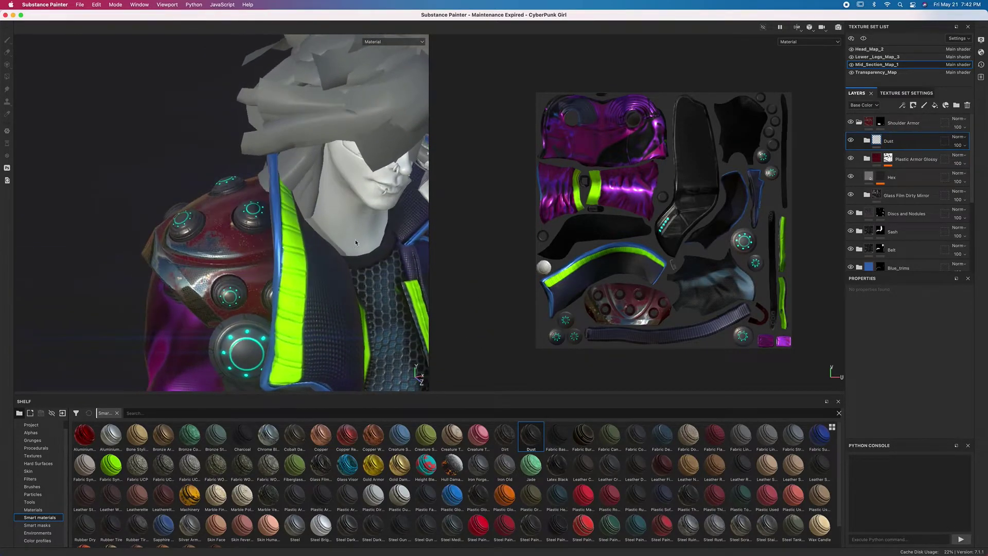
Expand the Dust folder and change the Dust Details layer's base color to a dark red.
{"action": "left_click", "coordinate": [867, 140]}
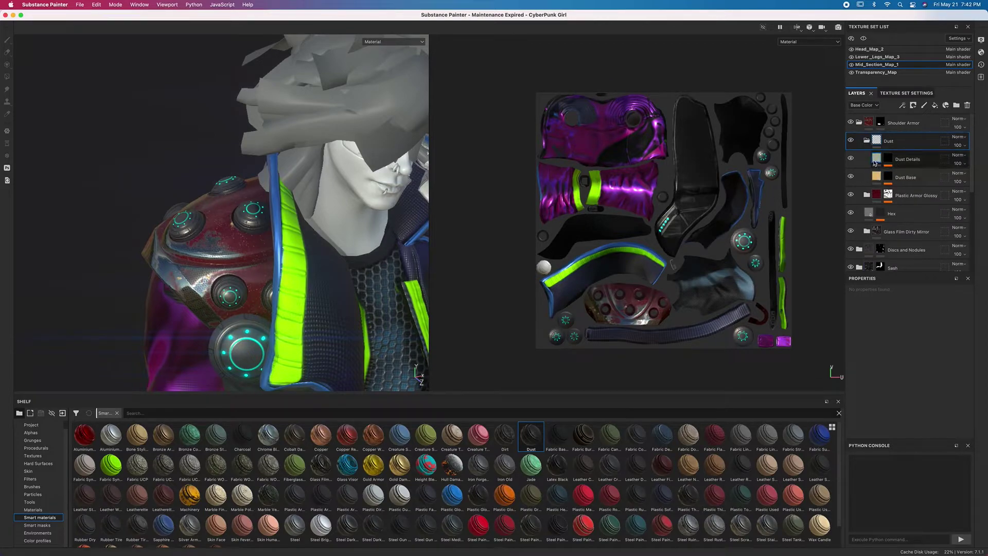
{"action": "left_click", "coordinate": [876, 160]}
{"action": "scroll", "coordinate": [907, 421], "scroll_direction": "down", "scroll_amount": 3}
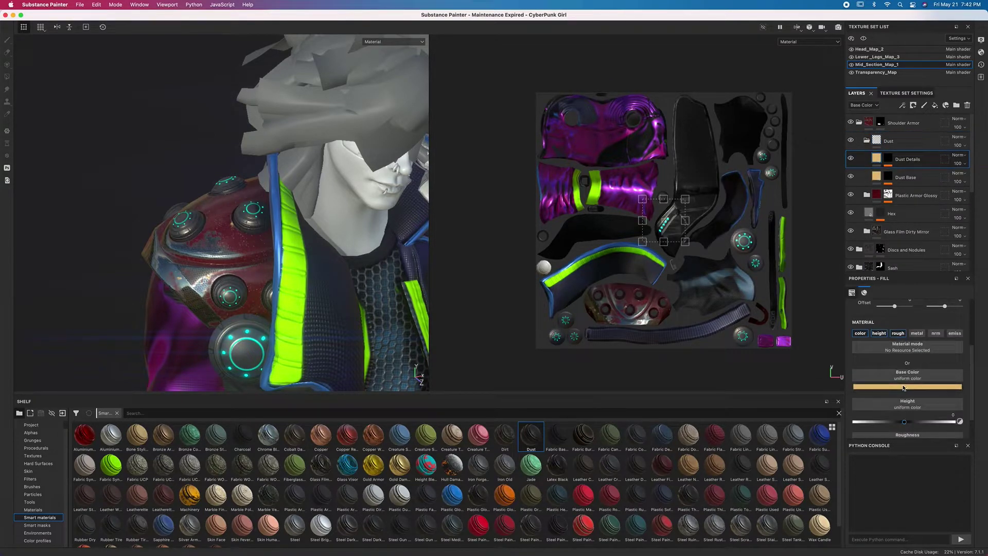
{"action": "left_click", "coordinate": [907, 386]}
{"action": "left_click", "coordinate": [945, 405]}
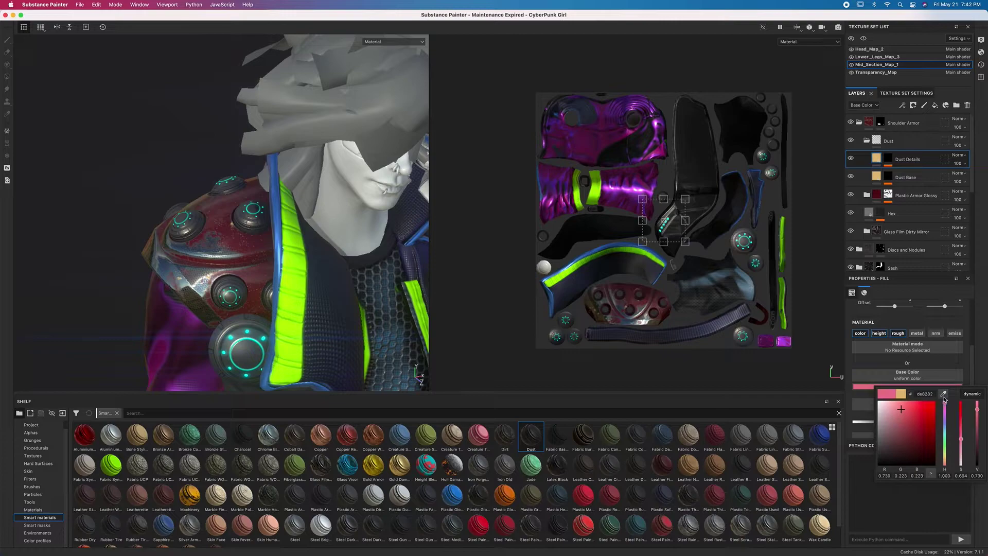
{"action": "left_click_drag", "start_coordinate": [977, 404], "coordinate": [977, 466]}
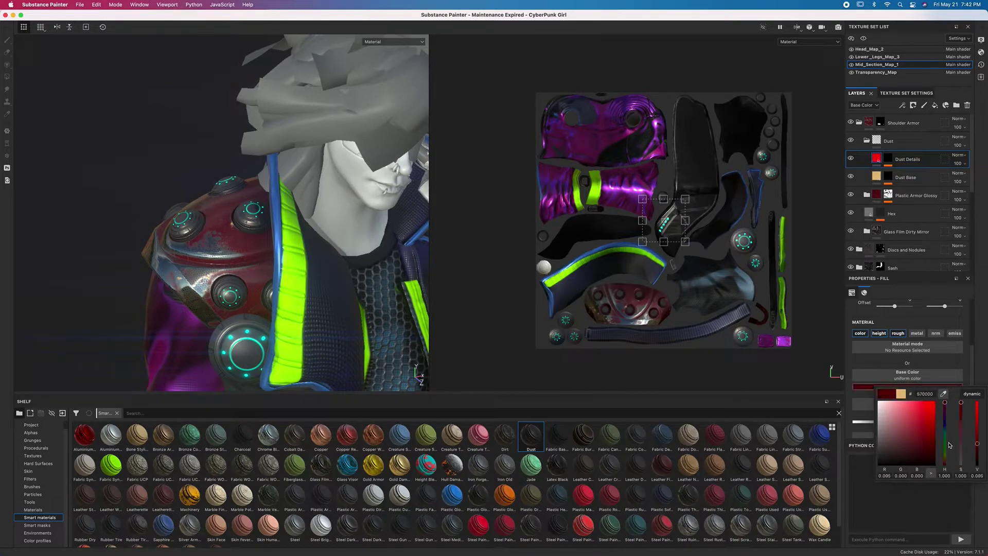
{"action": "left_click", "coordinate": [934, 402]}
{"action": "left_click_drag", "start_coordinate": [929, 407], "coordinate": [950, 426]}
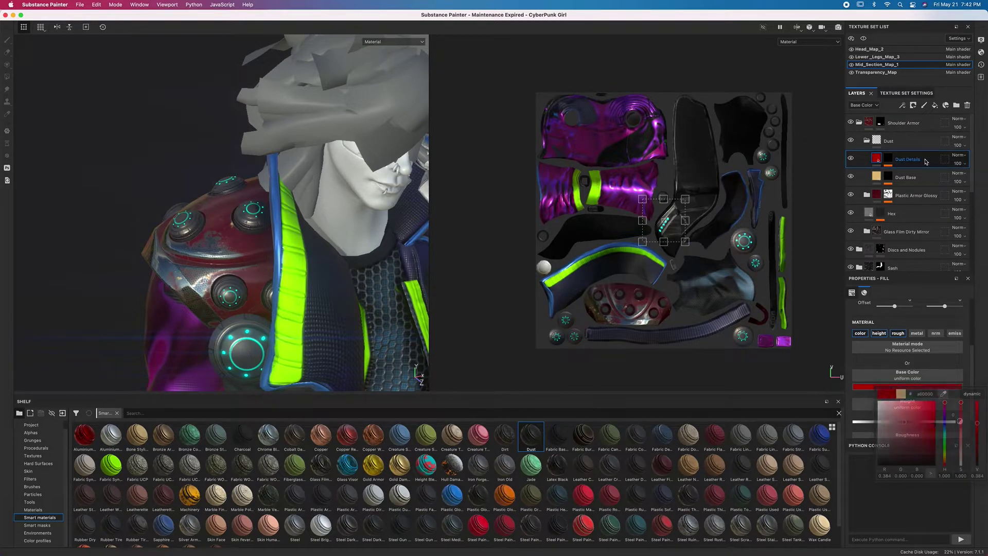
Set the Dust Base layer's base color to black, 000000.
{"action": "left_click", "coordinate": [925, 178]}
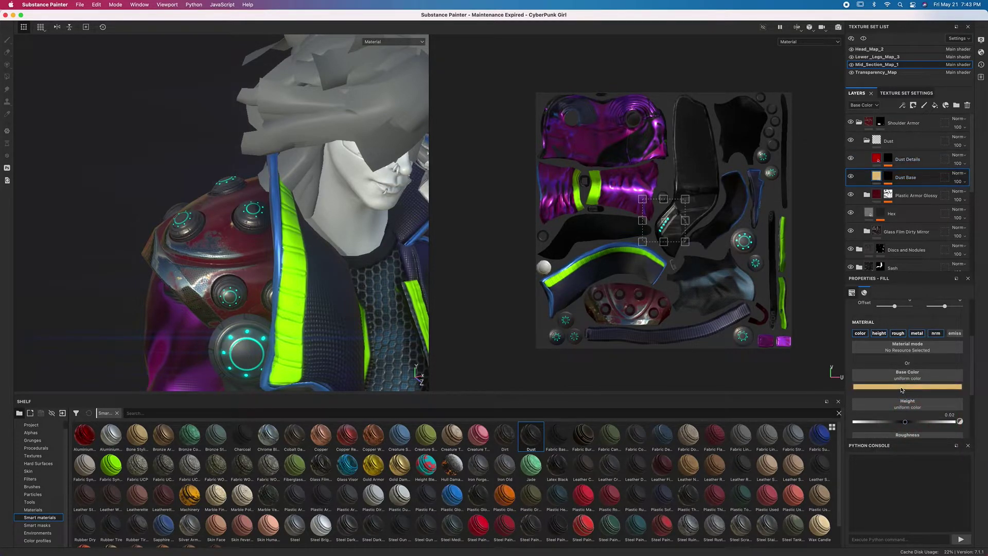
{"action": "left_click", "coordinate": [907, 387]}
{"action": "mouse_move", "coordinate": [945, 410]}
{"action": "left_mouse_down"}
{"action": "mouse_move", "coordinate": [976, 433]}
{"action": "mouse_move", "coordinate": [965, 513]}
{"action": "left_mouse_up"}
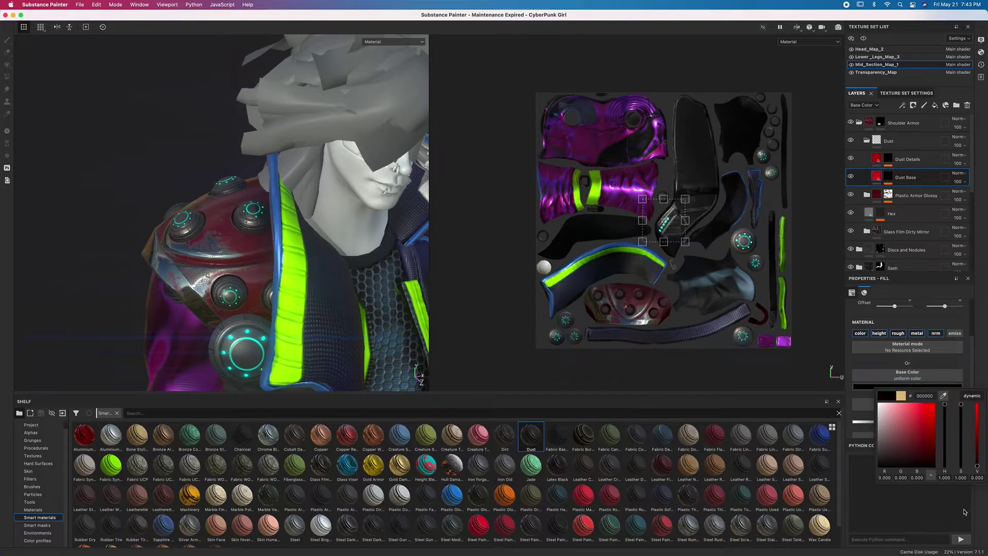
{"action": "left_click", "coordinate": [927, 174]}
{"action": "left_click", "coordinate": [917, 159]}
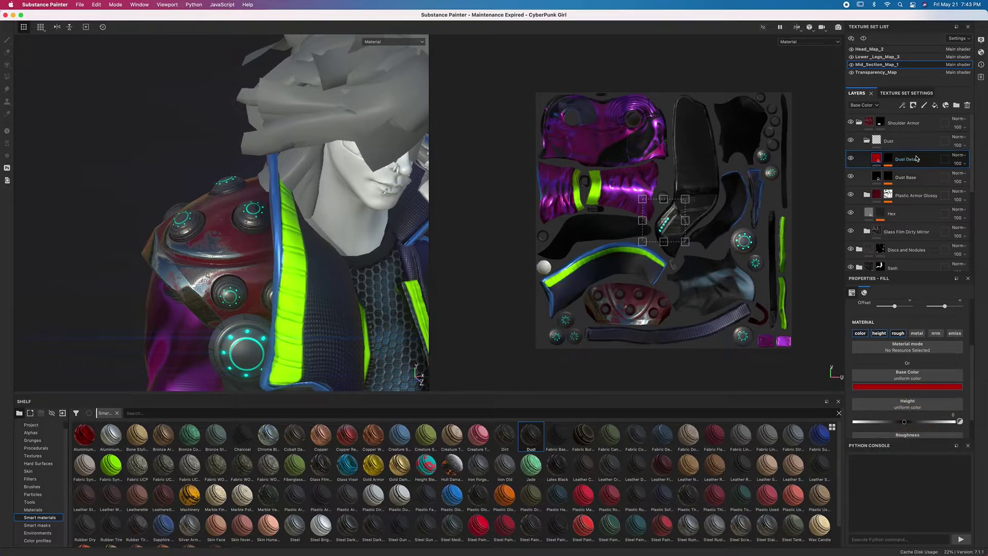
Collapse the Dust folder and add the Dirt smart material directly above it, keeping the layer stack on the Base Color channel.
{"action": "left_click", "coordinate": [868, 143]}
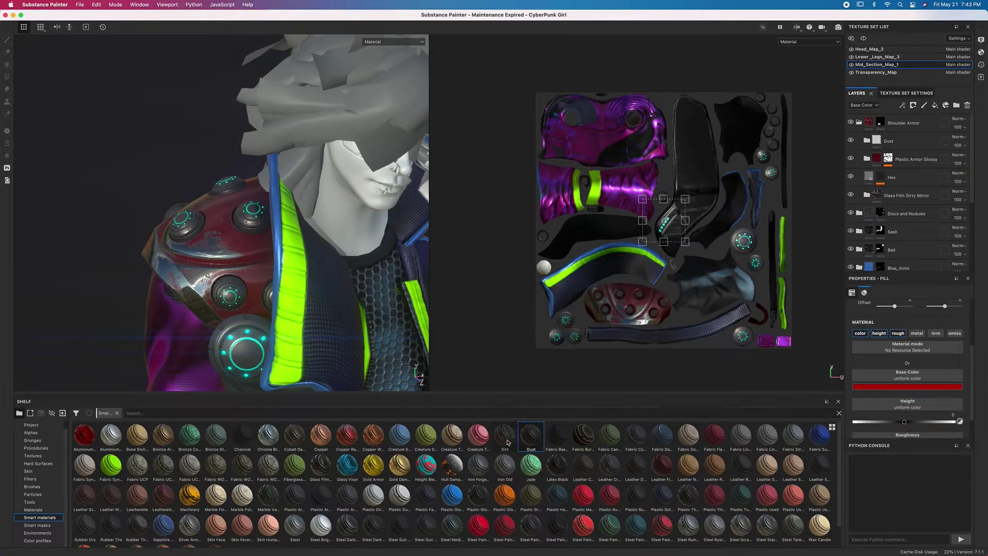
{"action": "left_click_drag", "start_coordinate": [505, 437], "coordinate": [909, 137]}
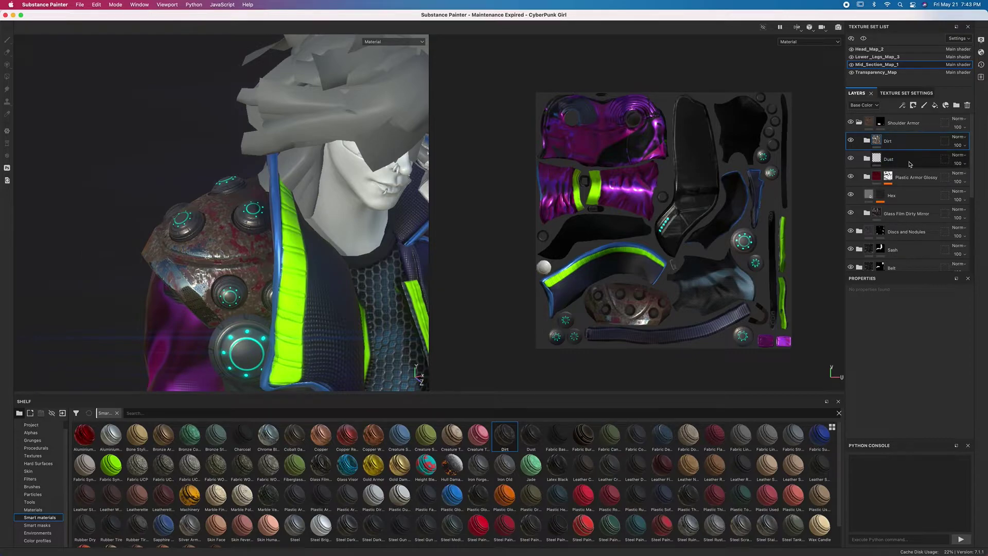
{"action": "left_click", "coordinate": [873, 105]}
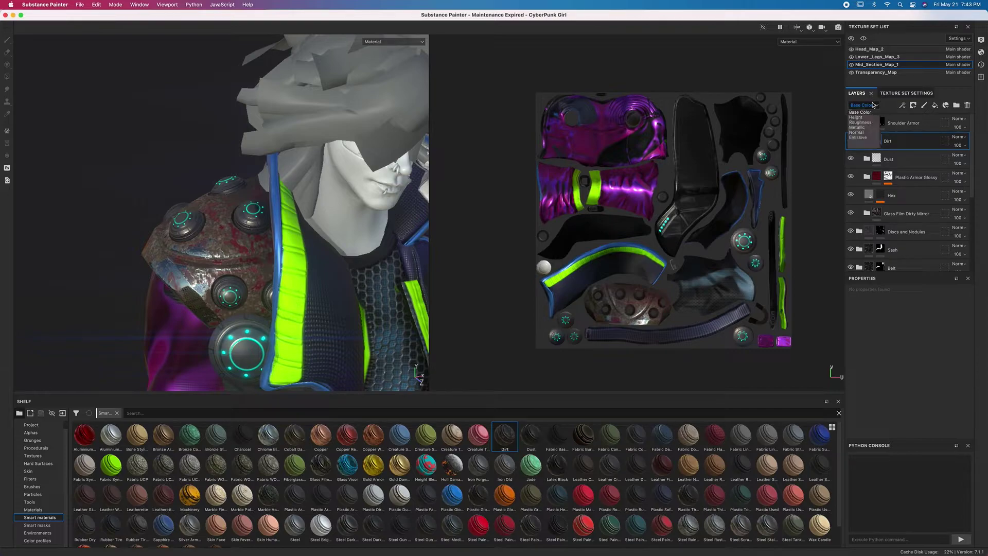
{"action": "left_click", "coordinate": [871, 112]}
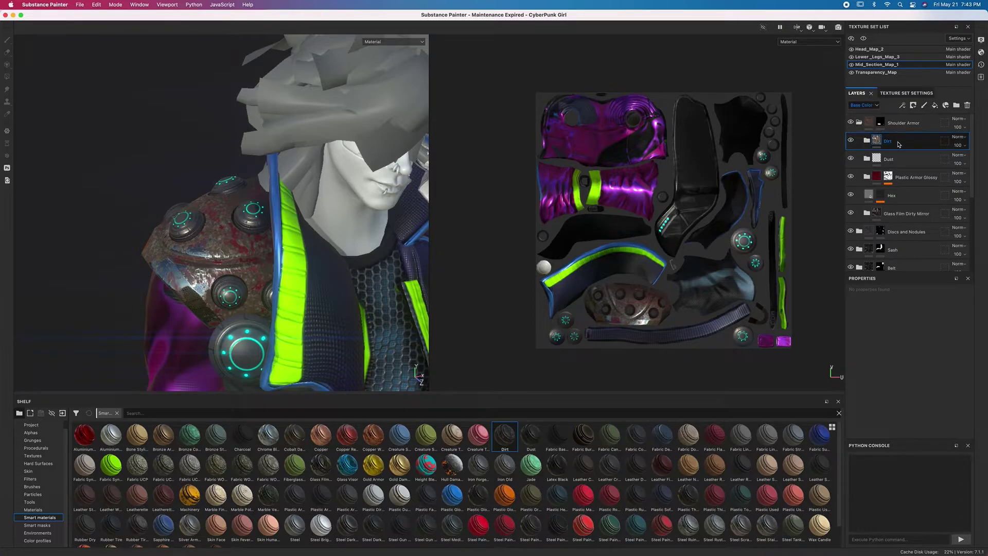
Expand the Dirt folder and examine the Dirt Base layer's fill, its mask's Mask Editor generator and the finish_grainy filter.
{"action": "left_click", "coordinate": [867, 141]}
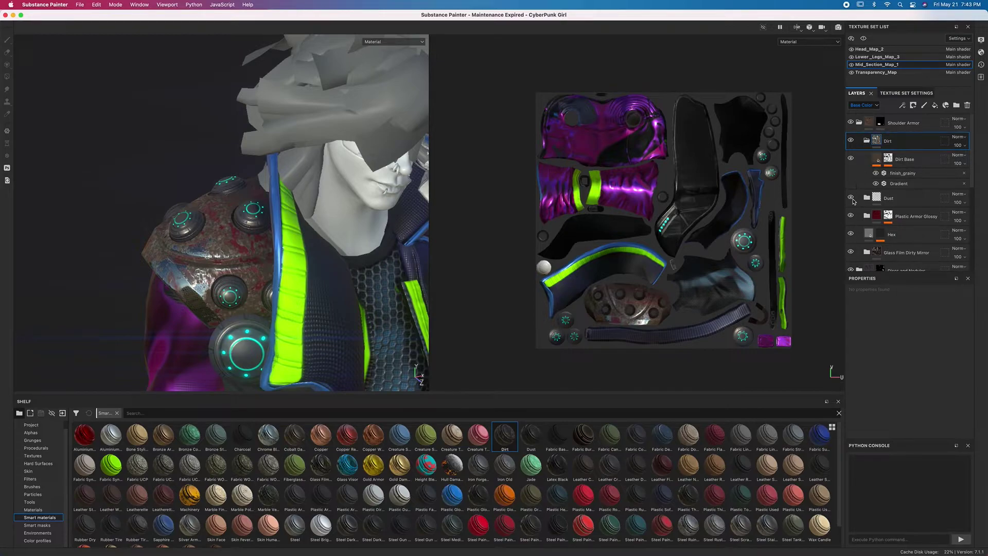
{"action": "left_click", "coordinate": [879, 161]}
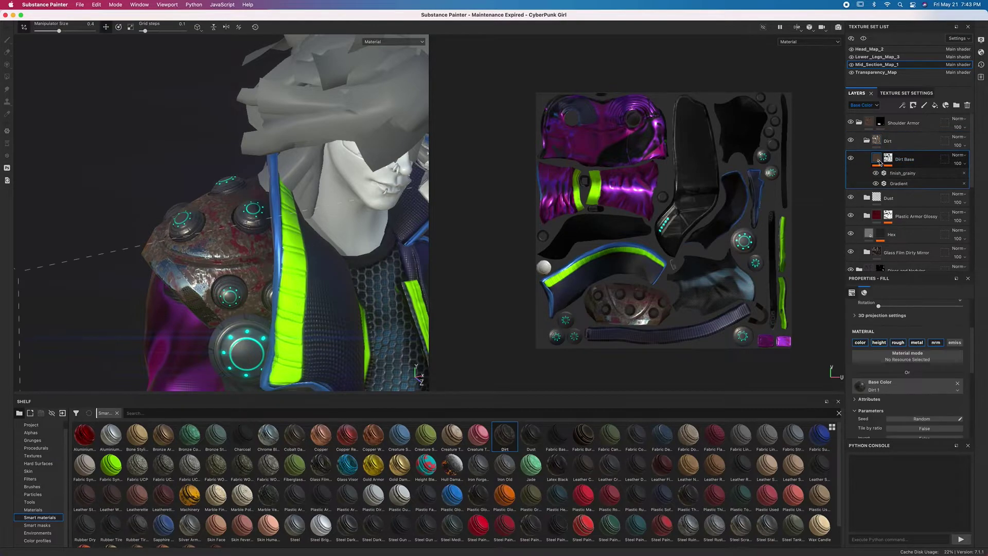
{"action": "mouse_move", "coordinate": [878, 161]}
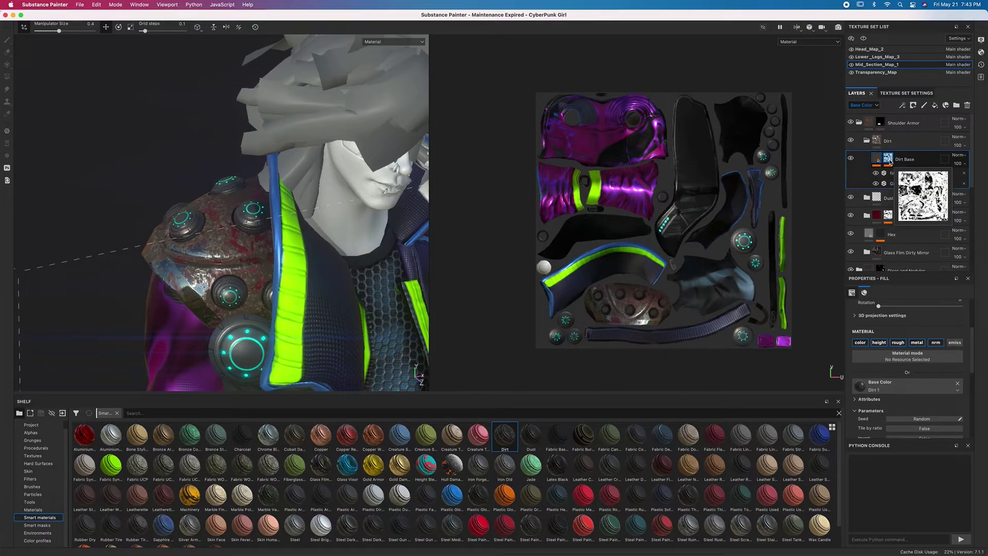
{"action": "left_click", "coordinate": [909, 178]}
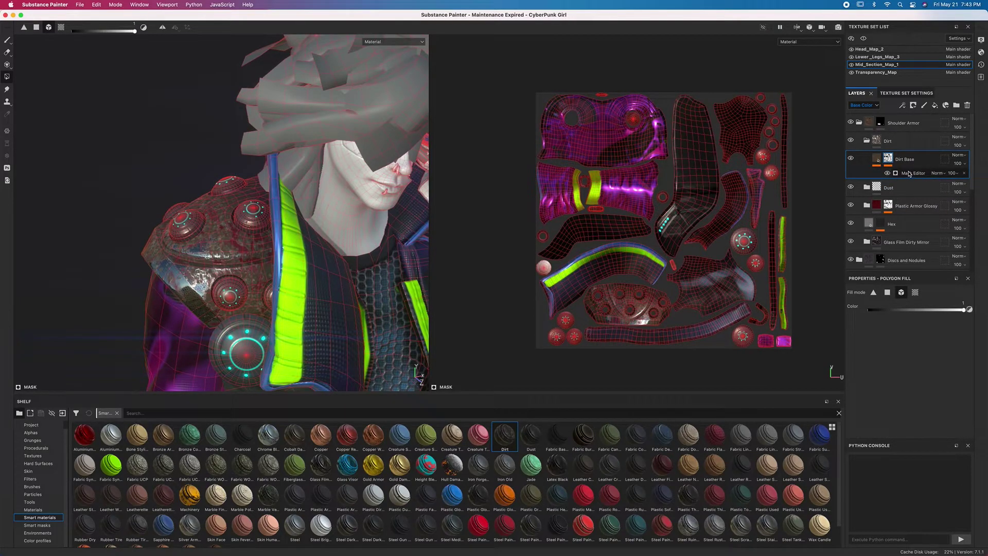
{"action": "left_click", "coordinate": [910, 174]}
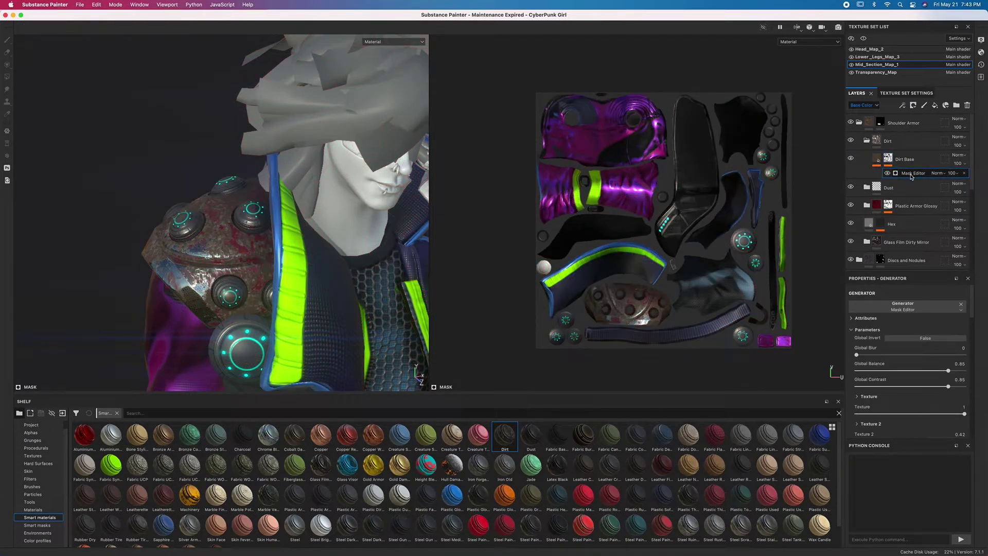
{"action": "left_click", "coordinate": [877, 159]}
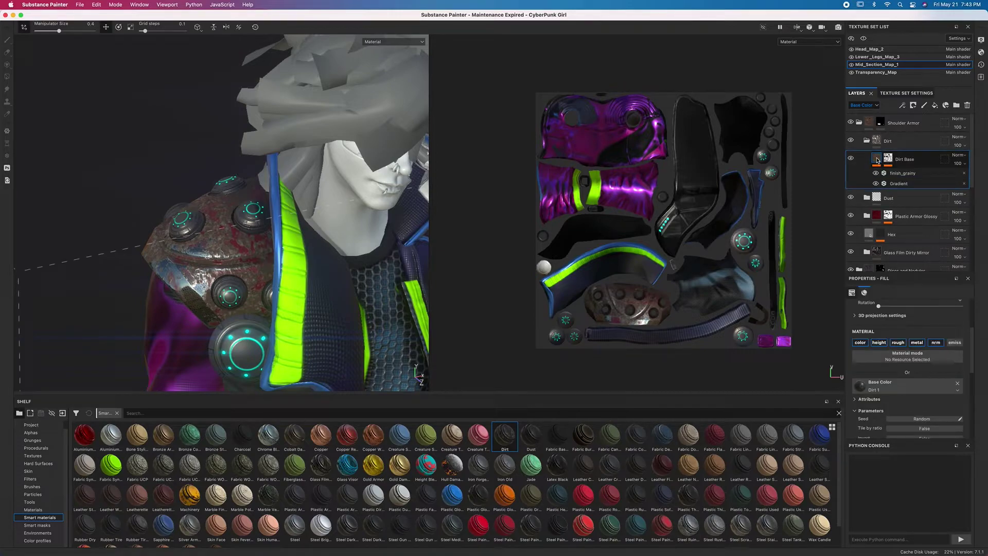
{"action": "left_click", "coordinate": [899, 178]}
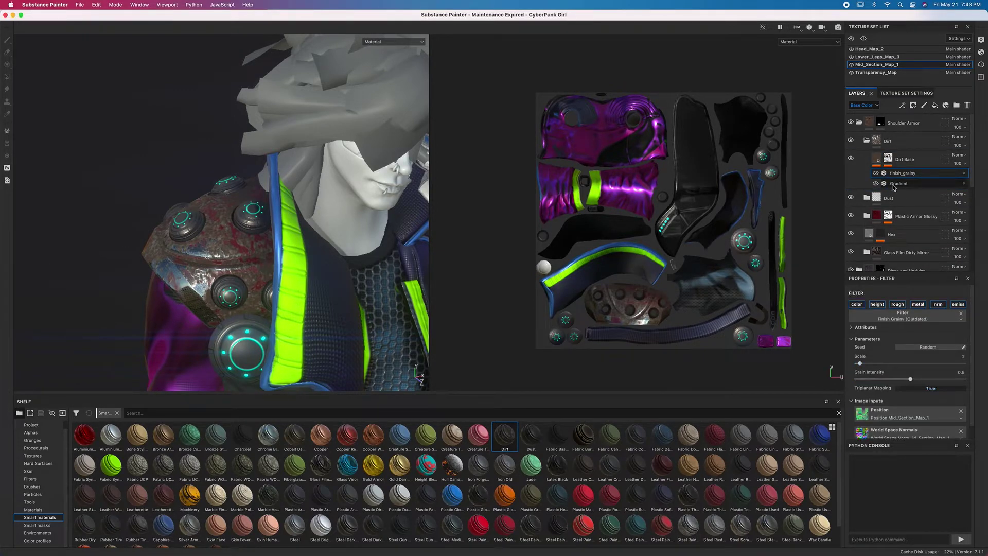
Set the Dirt Base layer's Gradient filter Color 1 to black, 000000, and change Color 2 to a very dark neutral grey.
{"action": "left_click", "coordinate": [900, 184]}
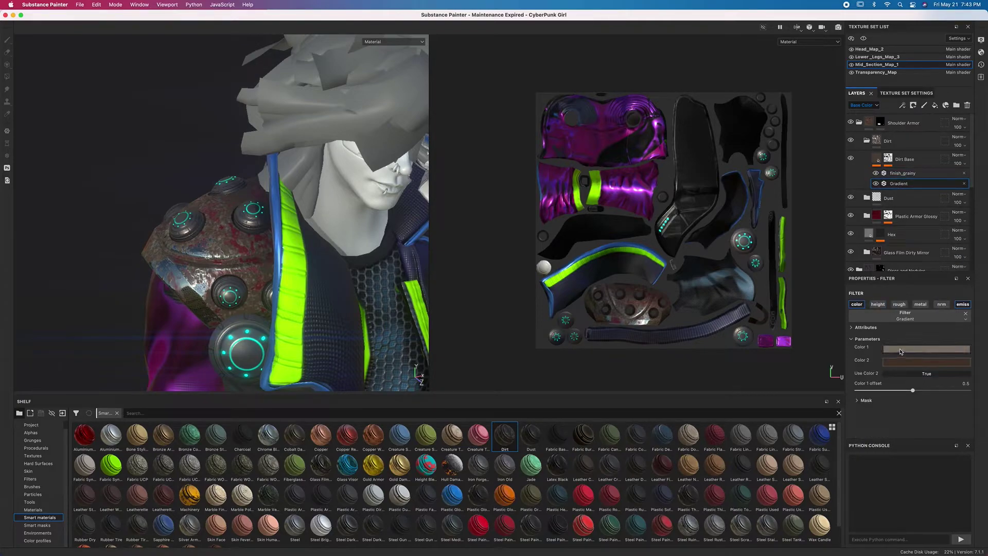
{"action": "left_click", "coordinate": [898, 348]}
{"action": "left_click_drag", "start_coordinate": [946, 373], "coordinate": [945, 356]}
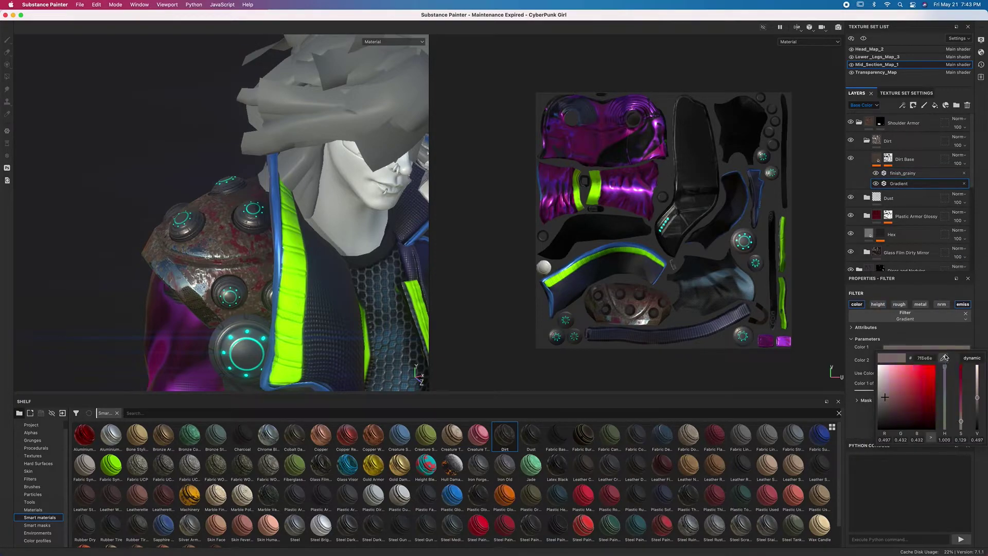
{"action": "left_click_drag", "start_coordinate": [878, 413], "coordinate": [867, 451]}
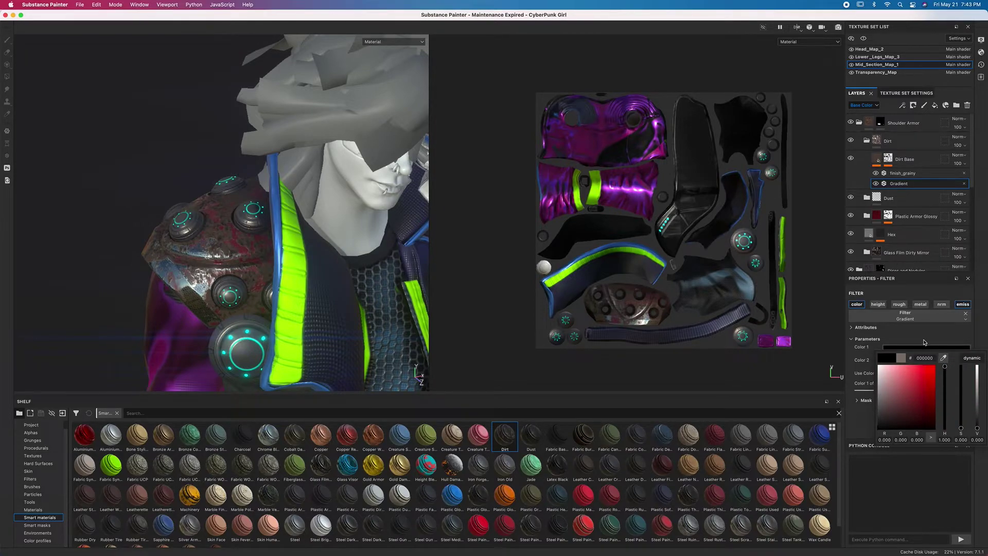
{"action": "left_click", "coordinate": [925, 342]}
{"action": "left_click", "coordinate": [918, 360]}
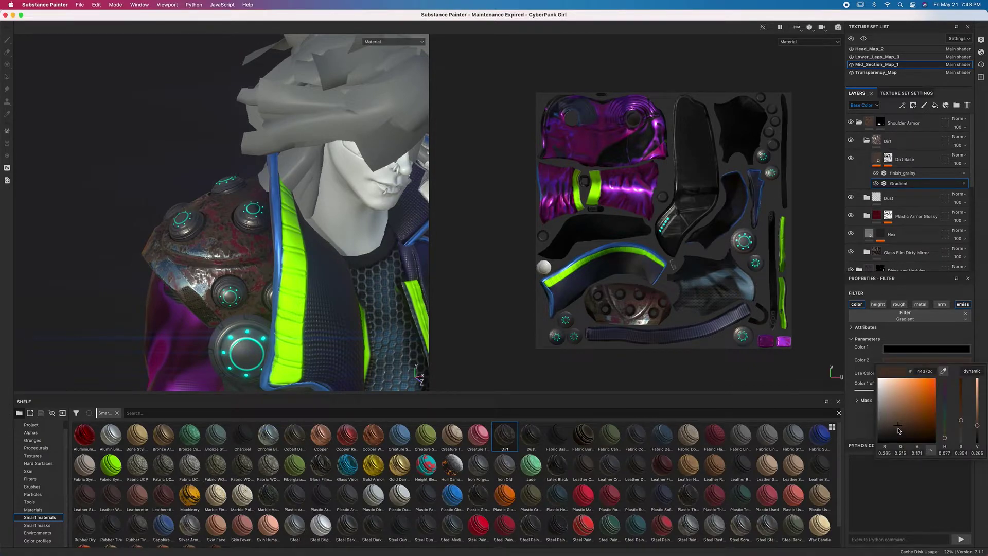
{"action": "left_click_drag", "start_coordinate": [899, 430], "coordinate": [877, 432]}
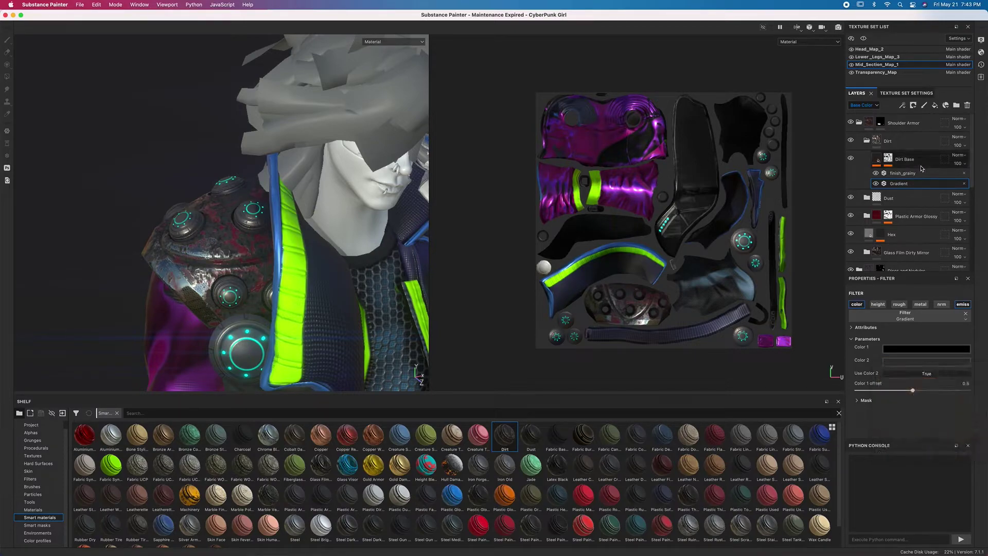
Disable the Dirt Base fill's height and normal channels and lower its Base Color opacity to about 25.
{"action": "left_click", "coordinate": [914, 166]}
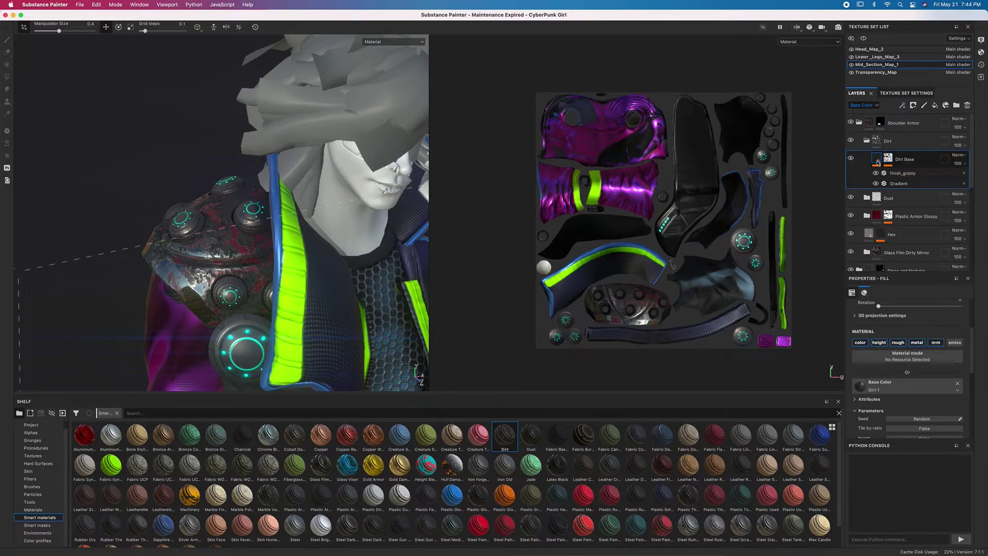
{"action": "left_click", "coordinate": [883, 345]}
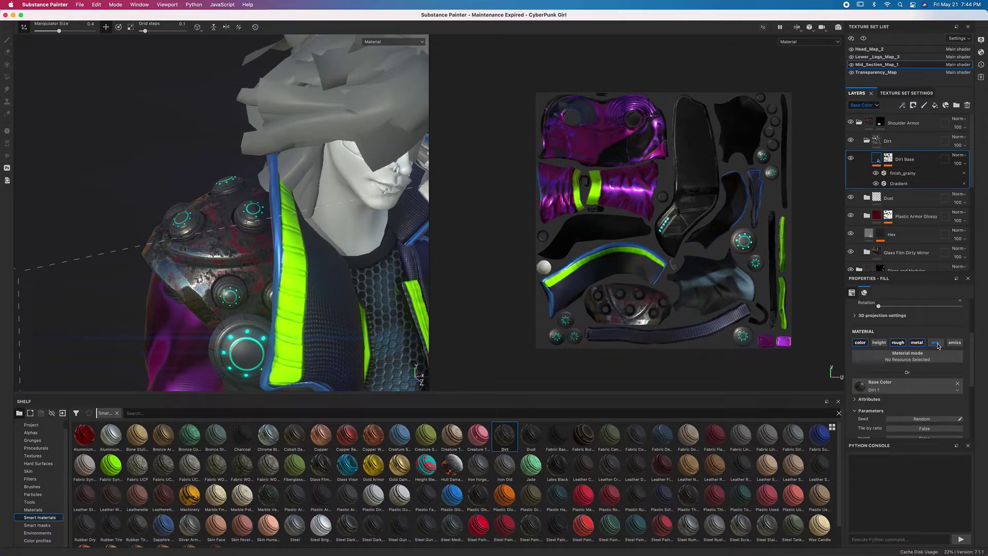
{"action": "left_click", "coordinate": [933, 342]}
{"action": "left_click", "coordinate": [958, 166]}
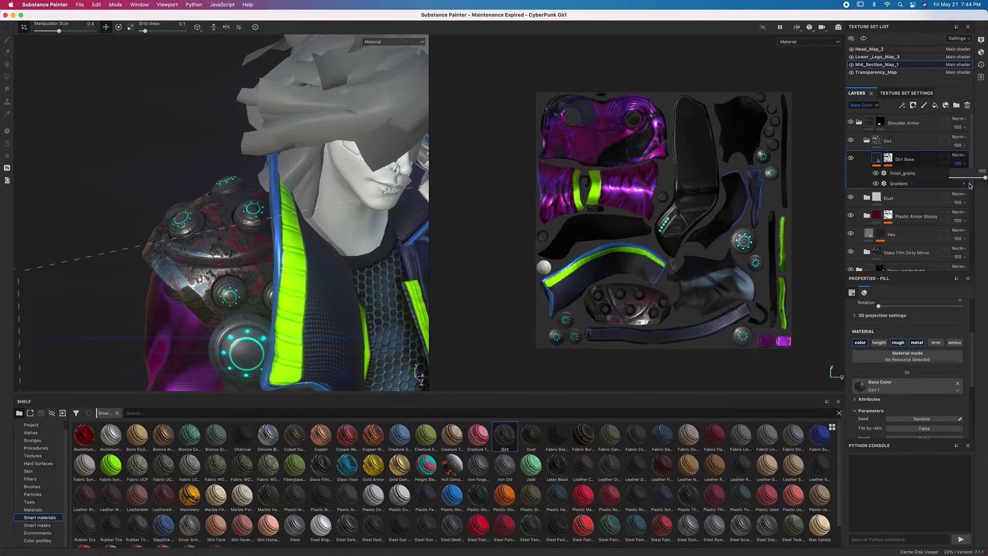
{"action": "mouse_move", "coordinate": [967, 178]}
{"action": "left_mouse_down"}
{"action": "mouse_move", "coordinate": [926, 178]}
{"action": "mouse_move", "coordinate": [960, 184]}
{"action": "left_mouse_up"}
Switch the layer stack to the Metallic channel and set the Dirt Base layer's opacity to 0.
{"action": "left_click", "coordinate": [865, 105]}
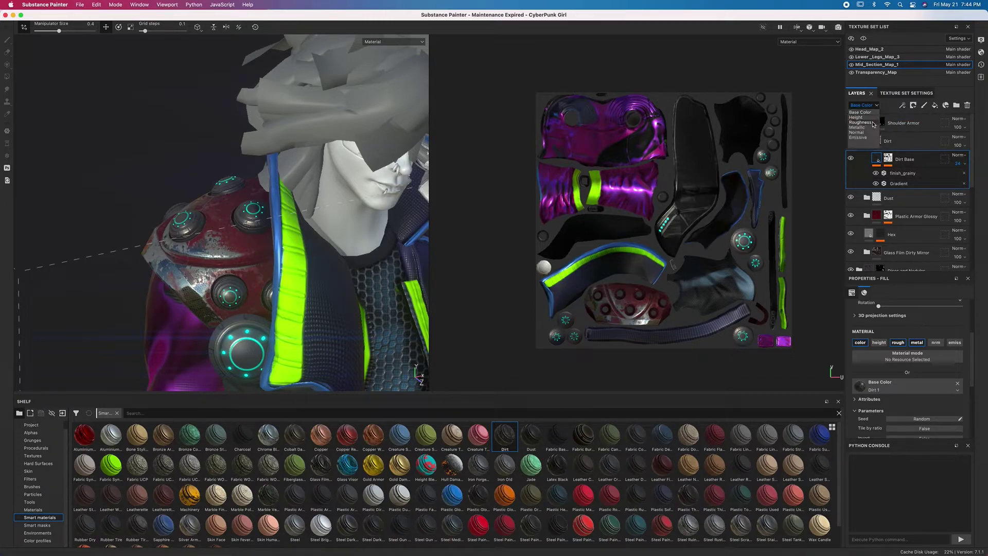
{"action": "left_click", "coordinate": [872, 130]}
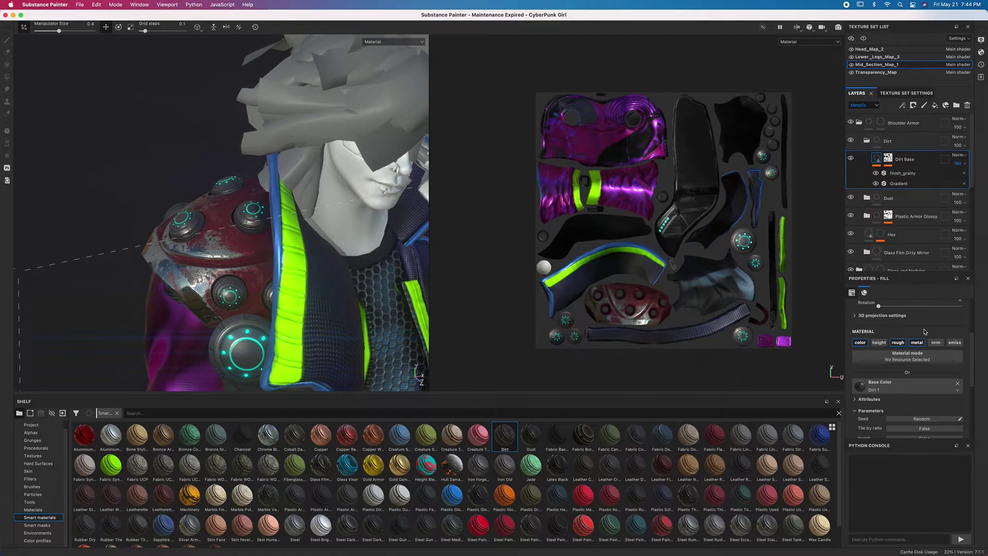
{"action": "left_click", "coordinate": [959, 164]}
{"action": "left_click_drag", "start_coordinate": [958, 180], "coordinate": [941, 180]}
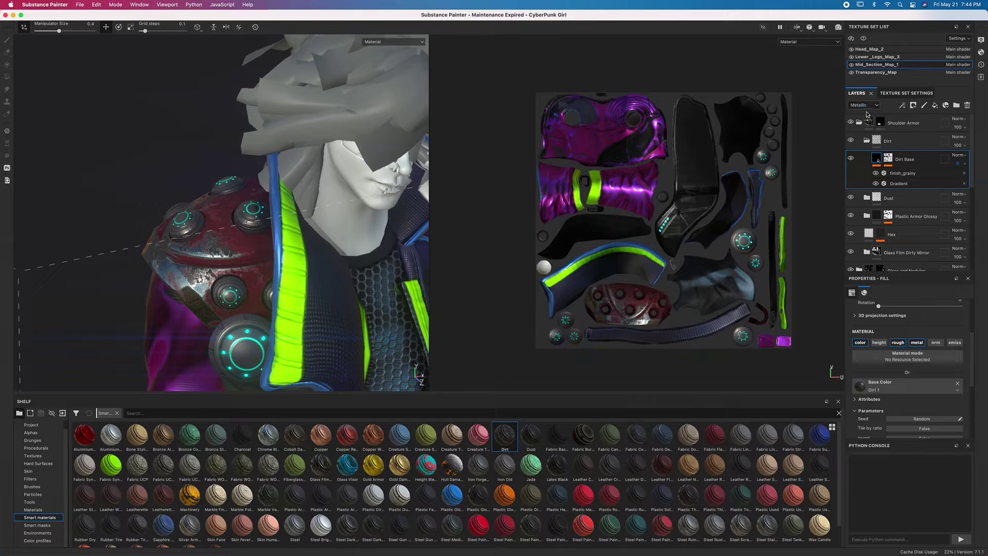
Lower the Dirt Base layer's opacity to about 45 in the Roughness channel and disable its roughness and metallic channels.
{"action": "left_click", "coordinate": [865, 105]}
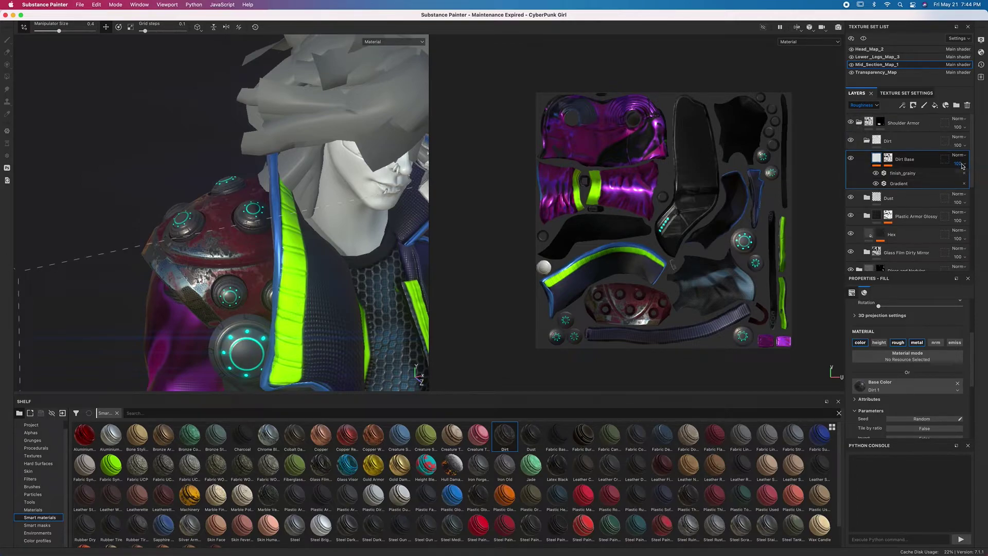
{"action": "mouse_move", "coordinate": [961, 164]}
{"action": "left_mouse_down"}
{"action": "mouse_move", "coordinate": [961, 180]}
{"action": "mouse_move", "coordinate": [945, 183]}
{"action": "mouse_move", "coordinate": [967, 187]}
{"action": "left_mouse_up"}
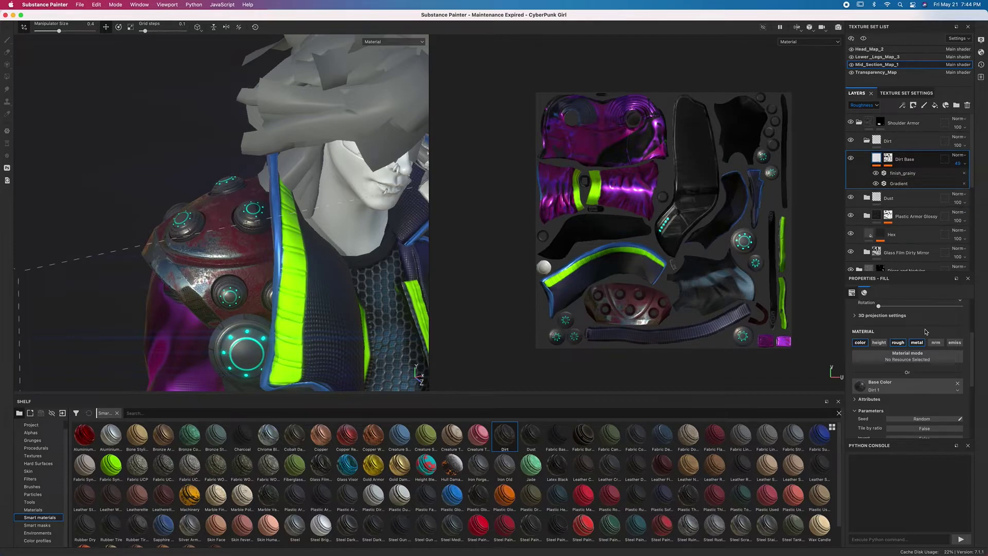
{"action": "left_click", "coordinate": [900, 343]}
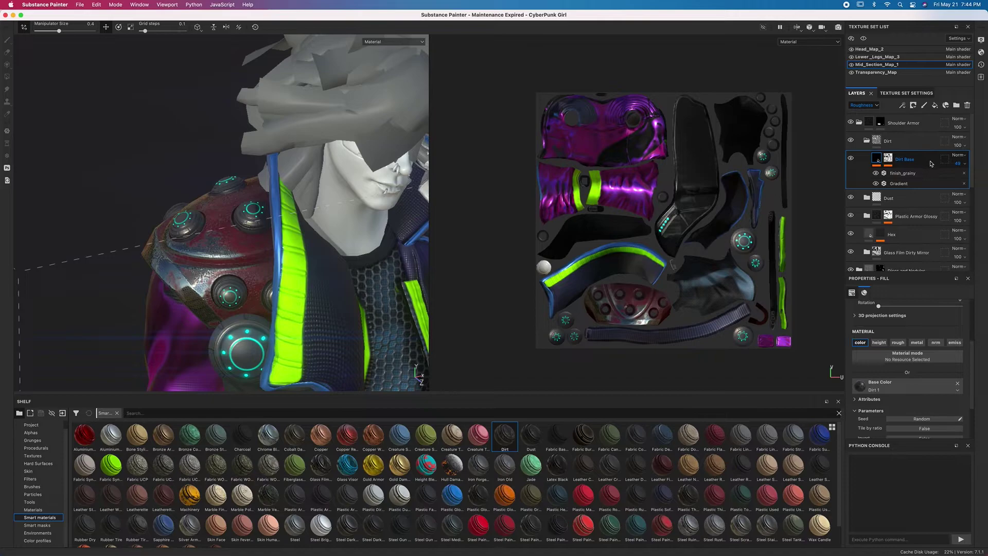
Set the Dirt Base layer's opacity to 0 in both the Height and Normal channels.
{"action": "left_click", "coordinate": [865, 105]}
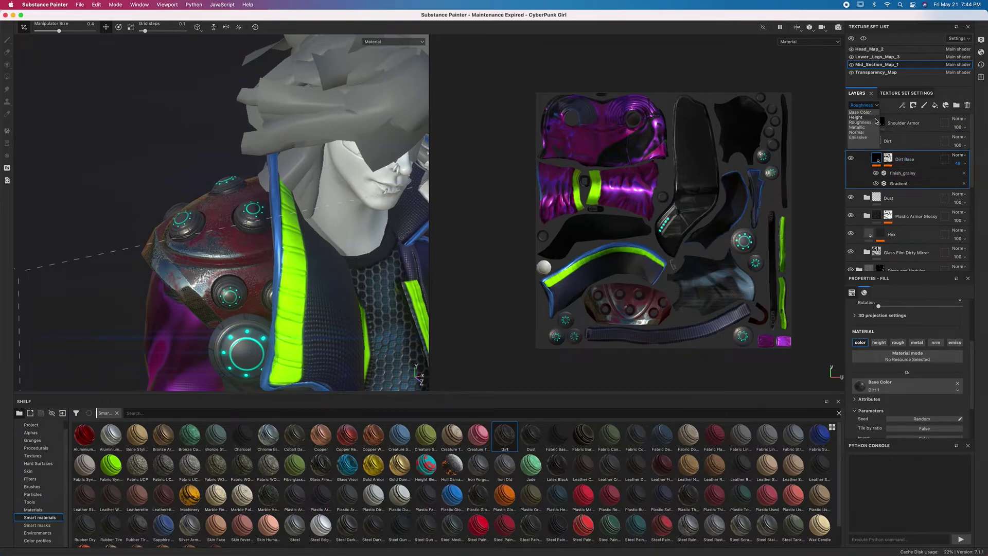
{"action": "left_click", "coordinate": [875, 118]}
{"action": "left_click", "coordinate": [958, 163]}
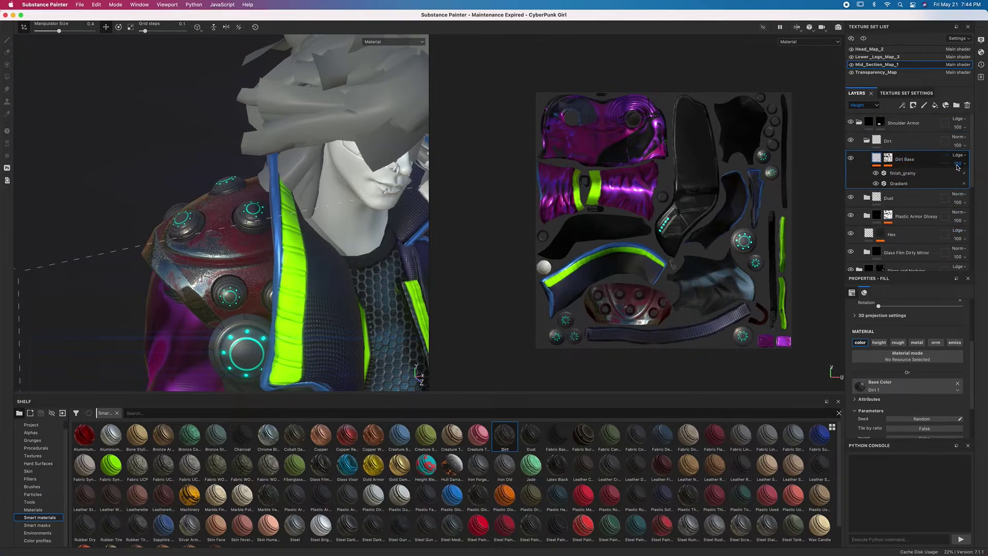
{"action": "left_click_drag", "start_coordinate": [985, 178], "coordinate": [910, 184]}
{"action": "left_click", "coordinate": [876, 105]}
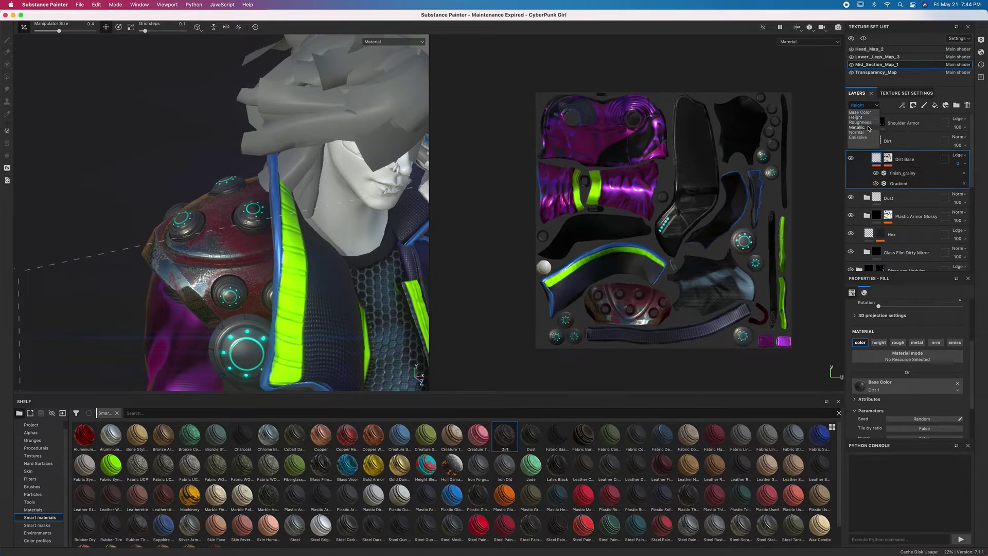
{"action": "key", "text": "Return"}
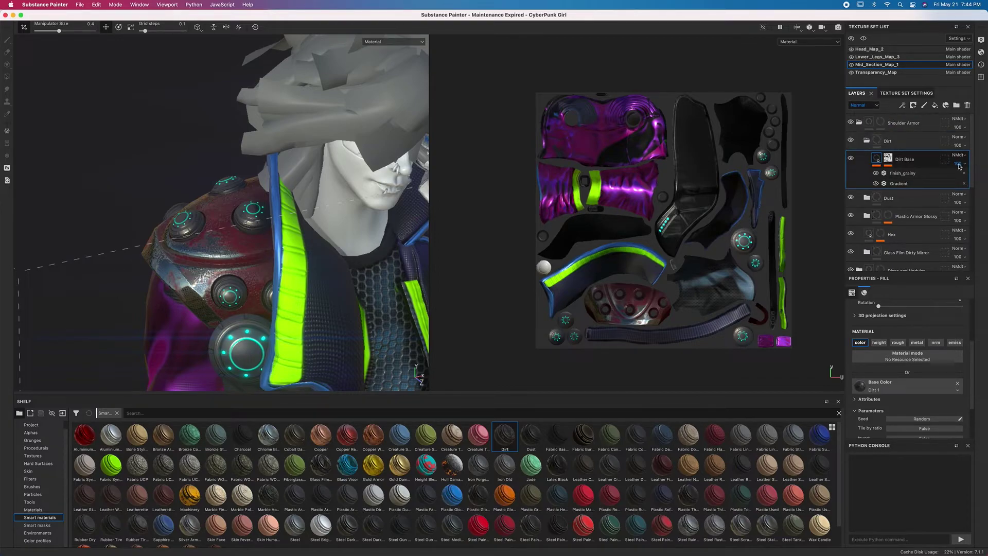
{"action": "left_click_drag", "start_coordinate": [956, 166], "coordinate": [940, 181]}
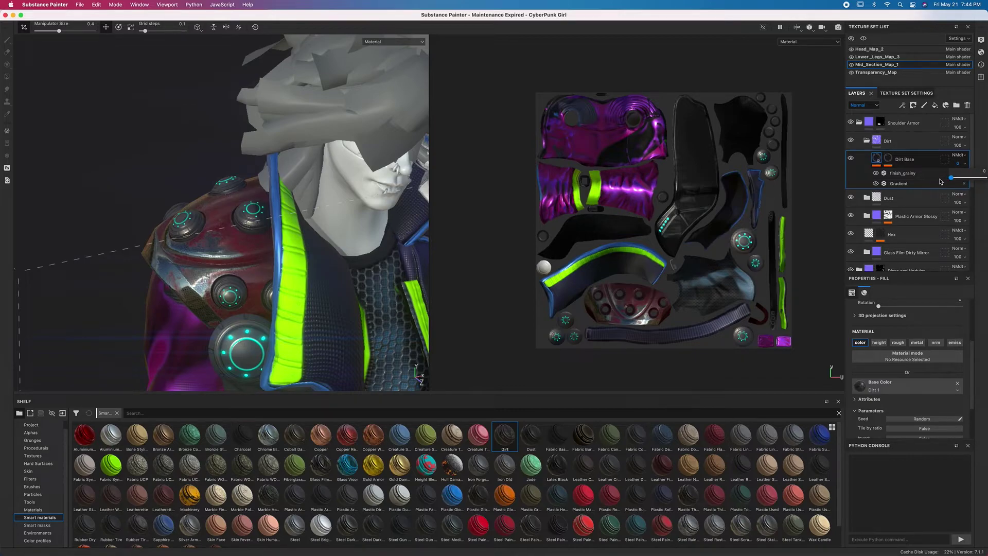
Return the layer stack to the Base Color channel with the Dirt Base layer selected.
{"action": "left_click", "coordinate": [914, 141]}
{"action": "left_click", "coordinate": [879, 158]}
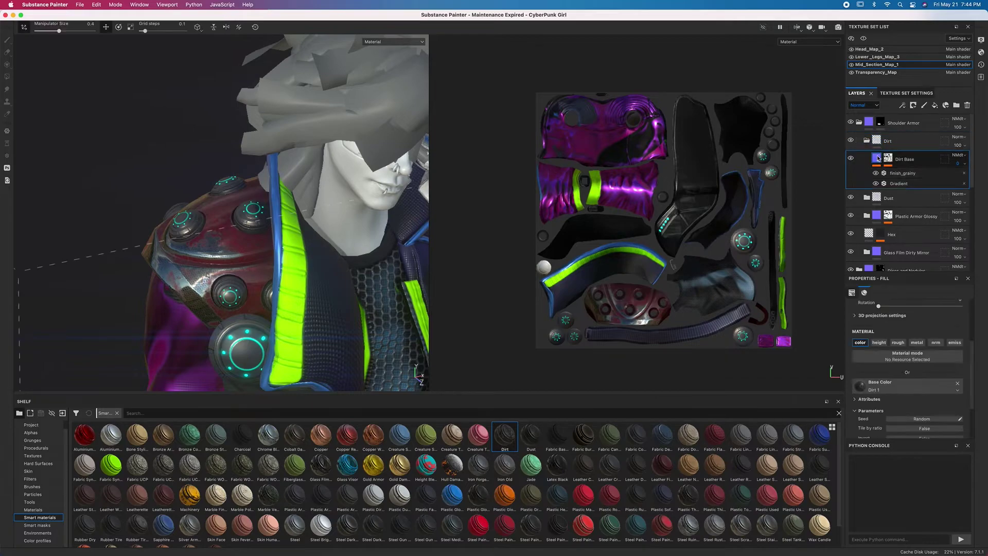
{"action": "left_click", "coordinate": [857, 105]}
{"action": "left_click", "coordinate": [858, 112]}
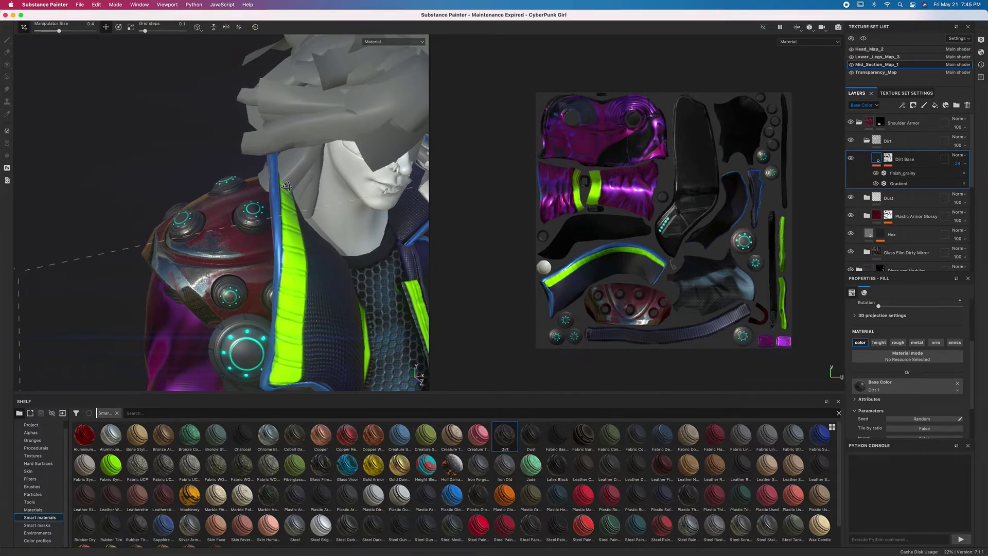
{"action": "left_click_drag", "start_coordinate": [242, 172], "coordinate": [272, 173], "text": "alt"}
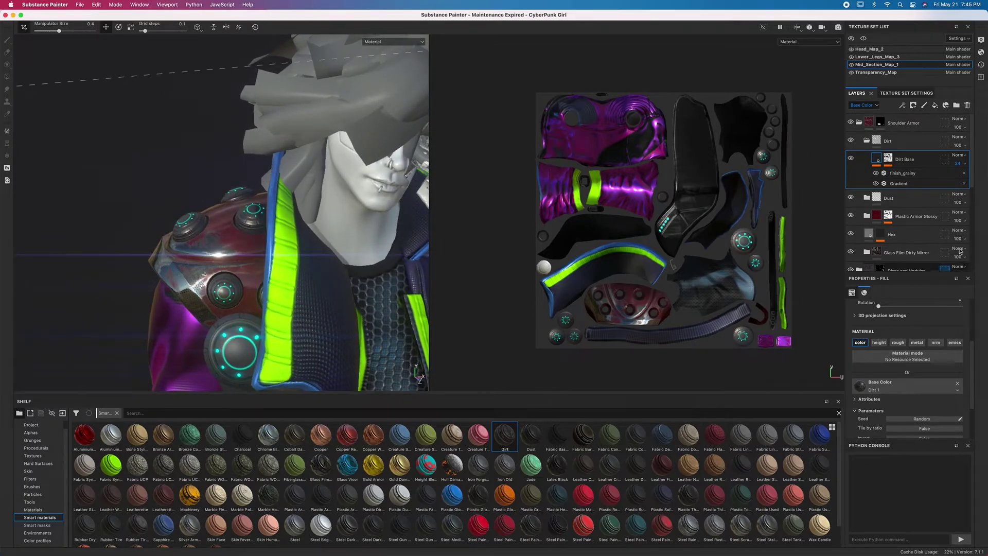
Try a higher Base Color opacity and the Overlay blend mode on the Dirt Base layer.
{"action": "left_click", "coordinate": [958, 164]}
{"action": "left_click_drag", "start_coordinate": [958, 178], "coordinate": [968, 181]}
{"action": "left_click", "coordinate": [958, 154]}
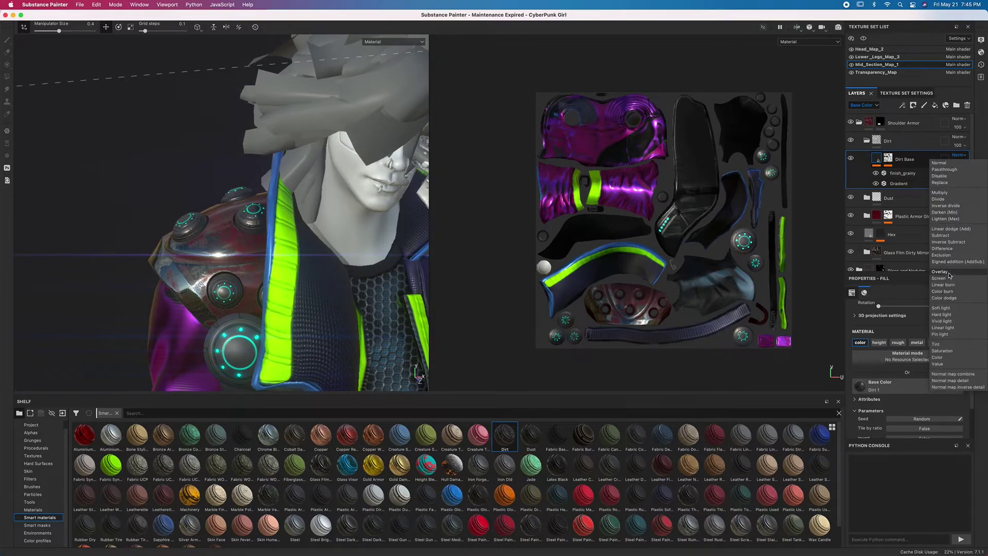
{"action": "left_click", "coordinate": [950, 272]}
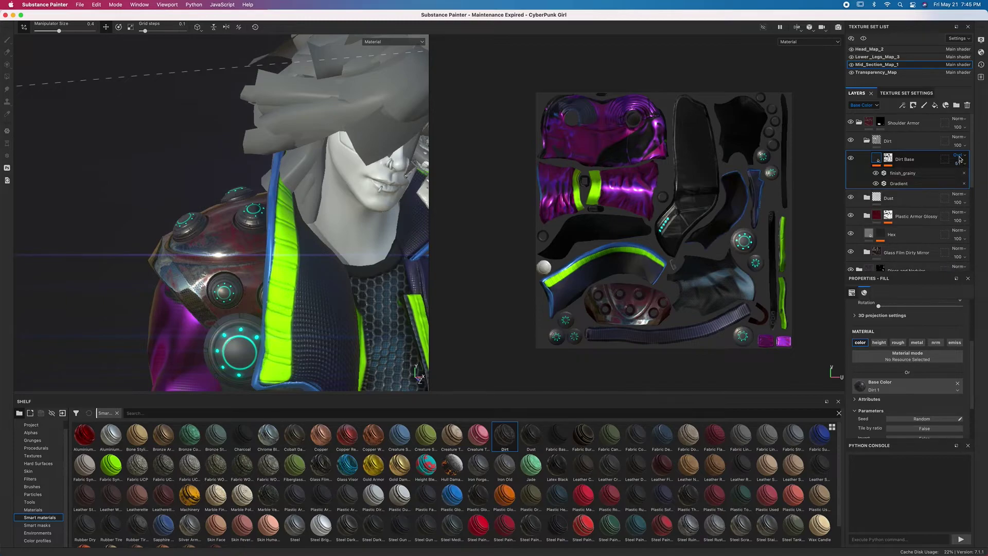
Set the Dirt Base layer's blend mode to Multiply and lower its opacity to about 25.
{"action": "left_click", "coordinate": [958, 155]}
{"action": "left_click", "coordinate": [949, 192]}
{"action": "left_click", "coordinate": [959, 164]}
{"action": "left_click_drag", "start_coordinate": [958, 177], "coordinate": [958, 178]}
Expand the Plastic Armor Glossy folder and brighten the Base Plastic layer's dark red base color slightly.
{"action": "left_click", "coordinate": [911, 216]}
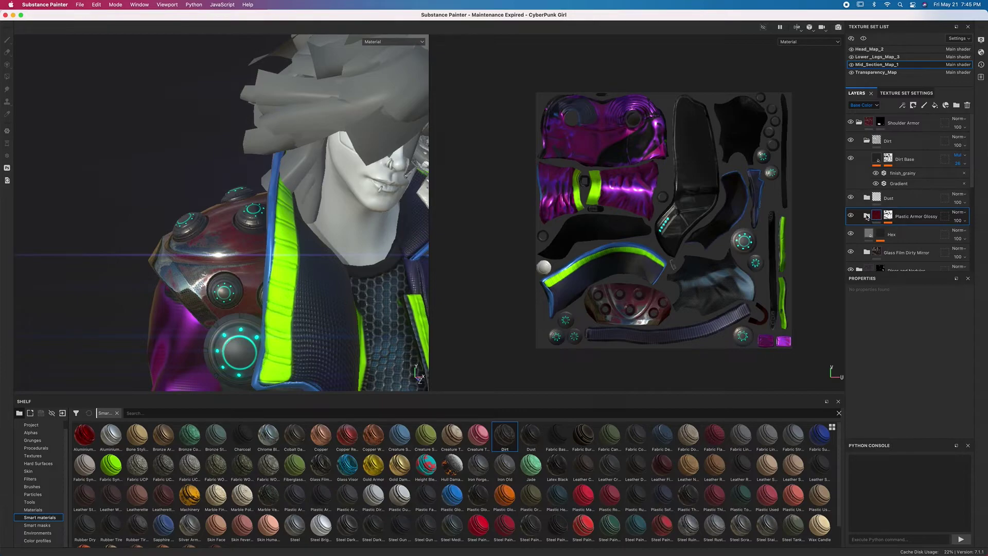
{"action": "left_click", "coordinate": [867, 217]}
{"action": "scroll", "coordinate": [885, 226], "scroll_direction": "down", "scroll_amount": 3}
{"action": "left_click", "coordinate": [911, 202]}
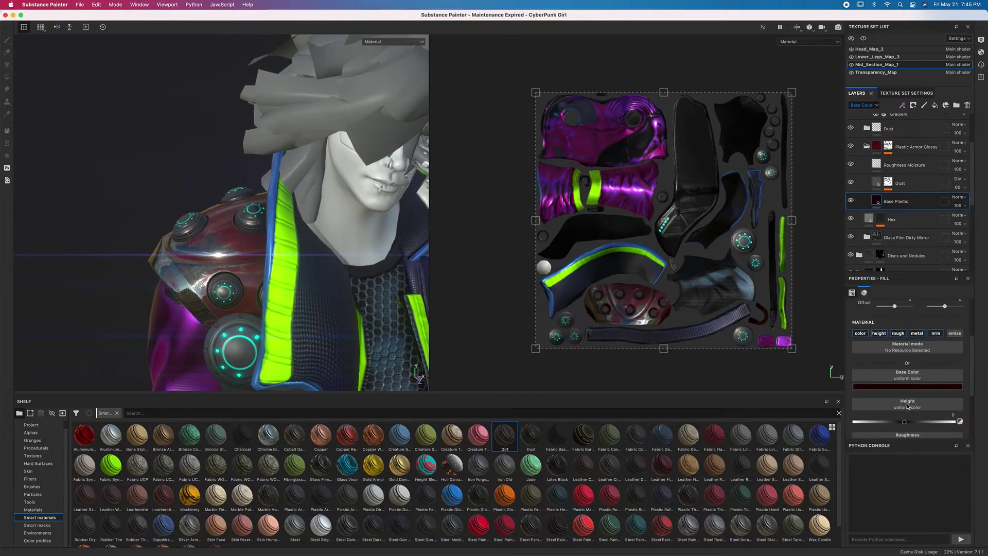
{"action": "left_click", "coordinate": [900, 386]}
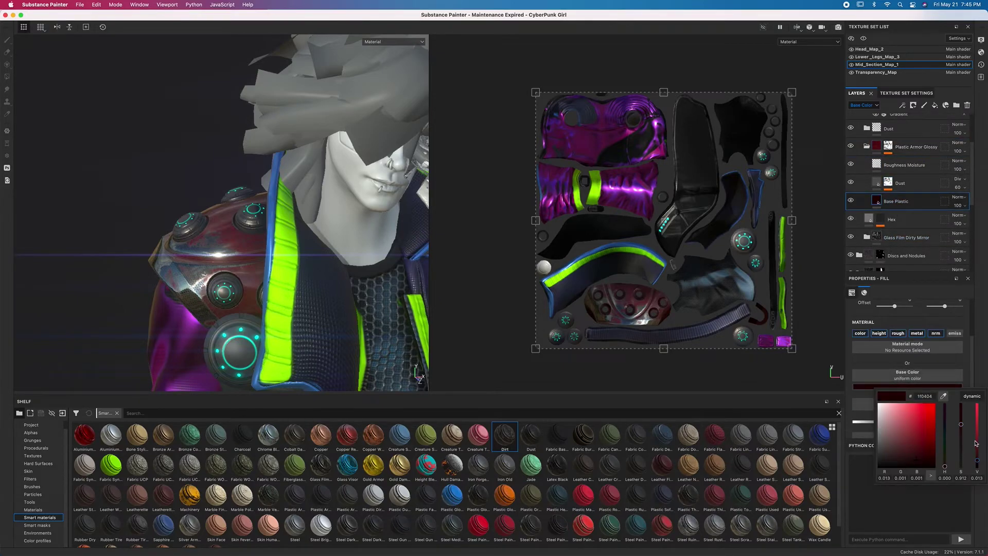
{"action": "left_click_drag", "start_coordinate": [978, 461], "coordinate": [979, 460]}
{"action": "left_click", "coordinate": [41, 230]}
{"action": "left_click_drag", "start_coordinate": [128, 190], "coordinate": [353, 280], "text": "alt"}
Set the Base Plastic layer's roughness to about 0.158 and its metallic value to 0.
{"action": "scroll", "coordinate": [912, 418], "scroll_direction": "down", "scroll_amount": 2}
{"action": "scroll", "coordinate": [912, 418], "scroll_direction": "down", "scroll_amount": 2}
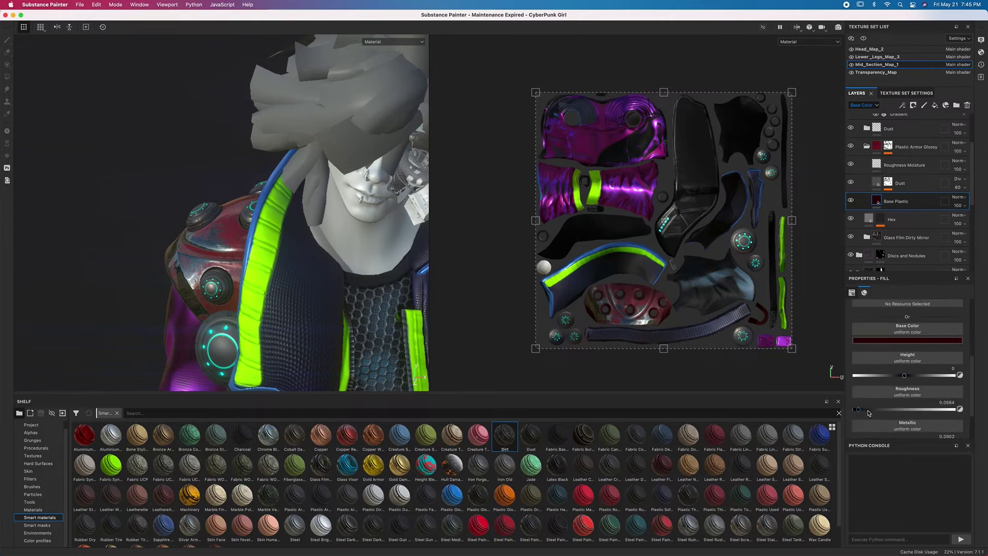
{"action": "left_click_drag", "start_coordinate": [862, 410], "coordinate": [830, 397]}
{"action": "scroll", "coordinate": [873, 406], "scroll_direction": "down", "scroll_amount": 4}
Examine the shoulder armor from several angles, along with the character's whole outfit.
{"action": "left_click_drag", "start_coordinate": [234, 186], "coordinate": [245, 184], "text": "alt"}
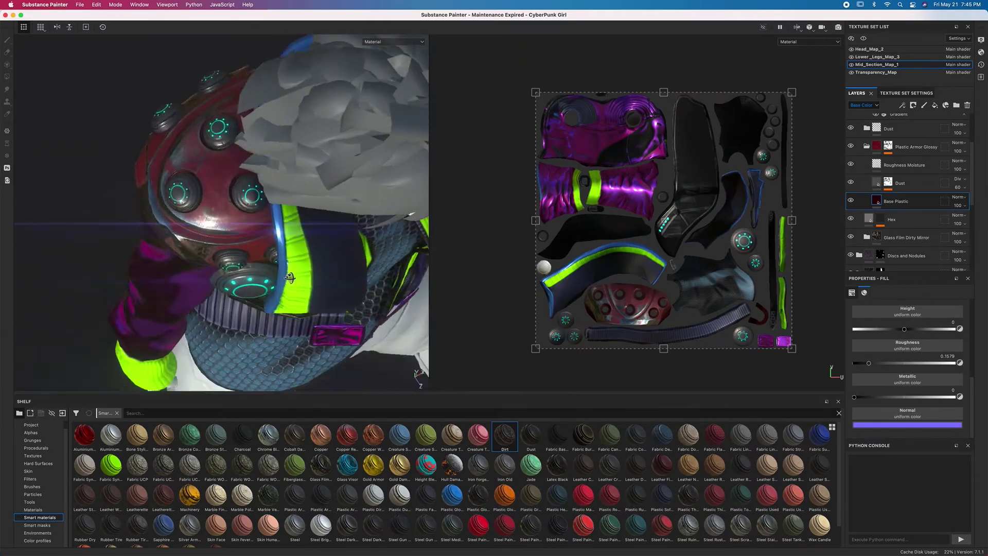
{"action": "left_click_drag", "start_coordinate": [290, 278], "coordinate": [249, 167], "text": "alt"}
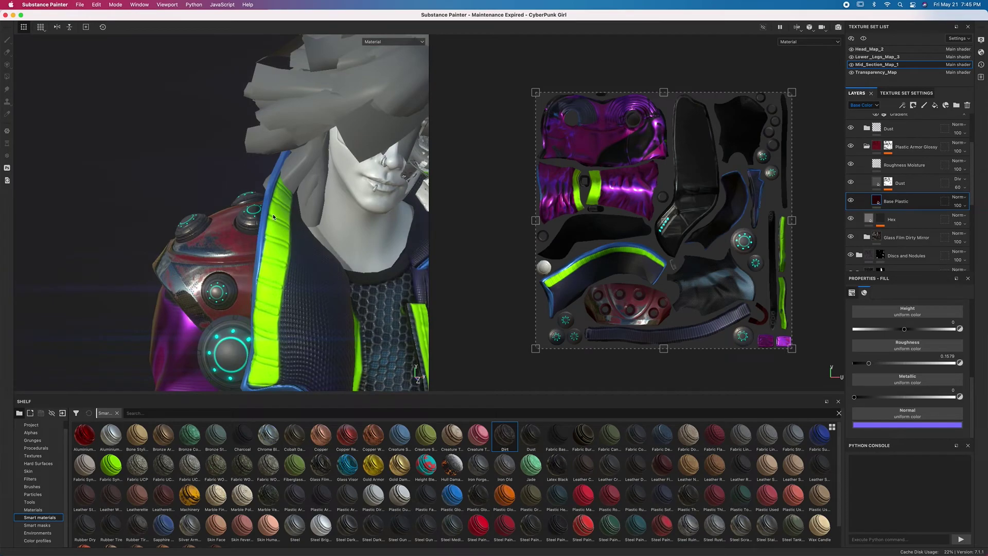
{"action": "mouse_move", "coordinate": [273, 217]}
{"action": "left_mouse_down", "text": "alt"}
{"action": "mouse_move", "coordinate": [393, 281]}
{"action": "mouse_move", "coordinate": [422, 376]}
{"action": "mouse_move", "coordinate": [266, 235]}
{"action": "left_mouse_up", "text": "alt"}
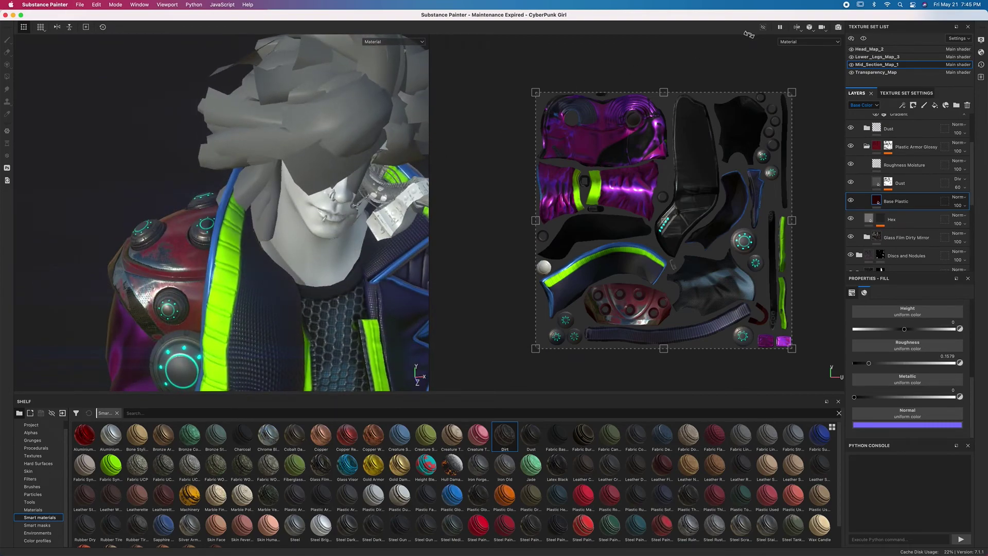
{"action": "scroll", "coordinate": [316, 155], "scroll_direction": "down", "scroll_amount": 6}
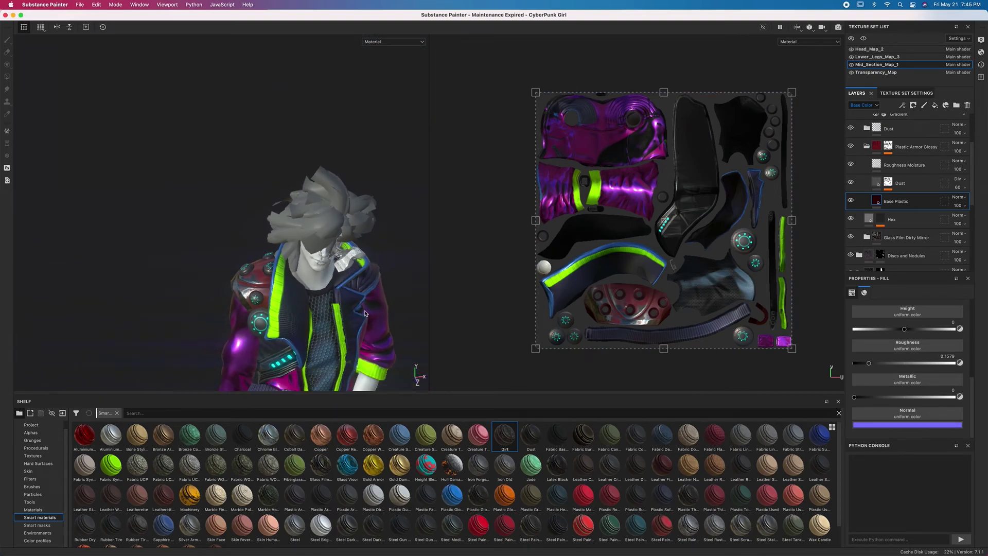
{"action": "left_click_drag", "start_coordinate": [356, 172], "coordinate": [361, 153], "text": "alt"}
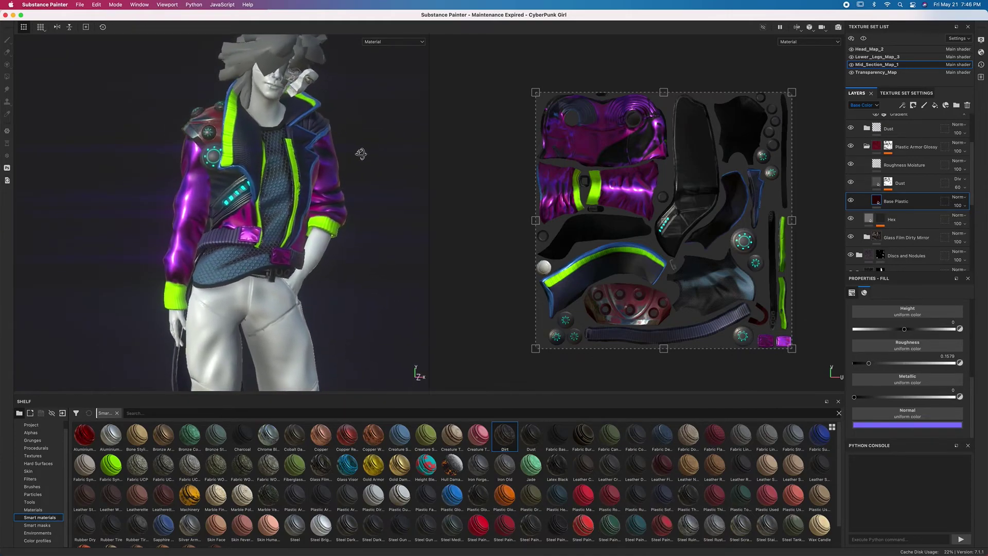
{"action": "middle_click_drag", "start_coordinate": [374, 173], "coordinate": [377, 135], "text": "alt"}
{"action": "left_click_drag", "start_coordinate": [377, 135], "coordinate": [351, 189], "text": "alt"}
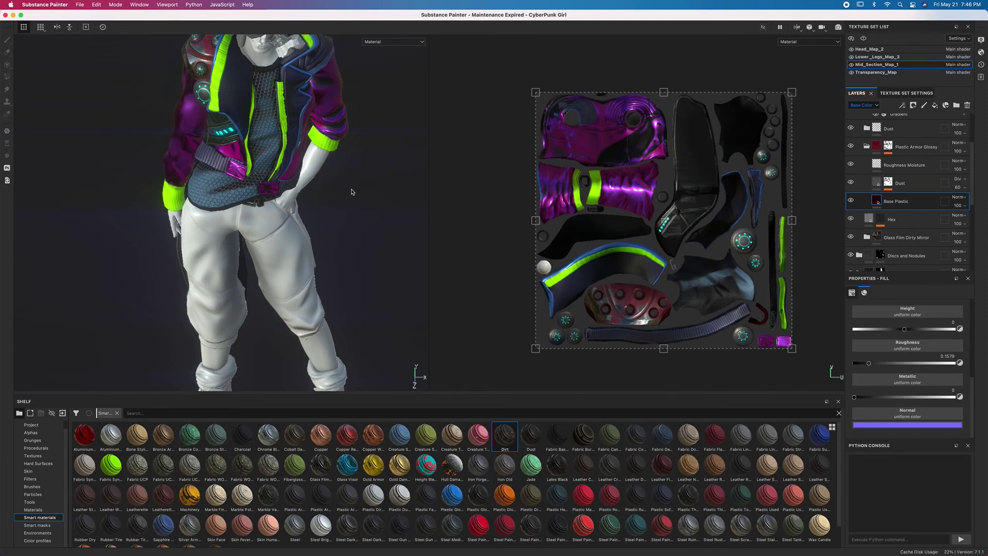
{"action": "right_click_drag", "start_coordinate": [352, 192], "coordinate": [329, 185], "text": "alt"}
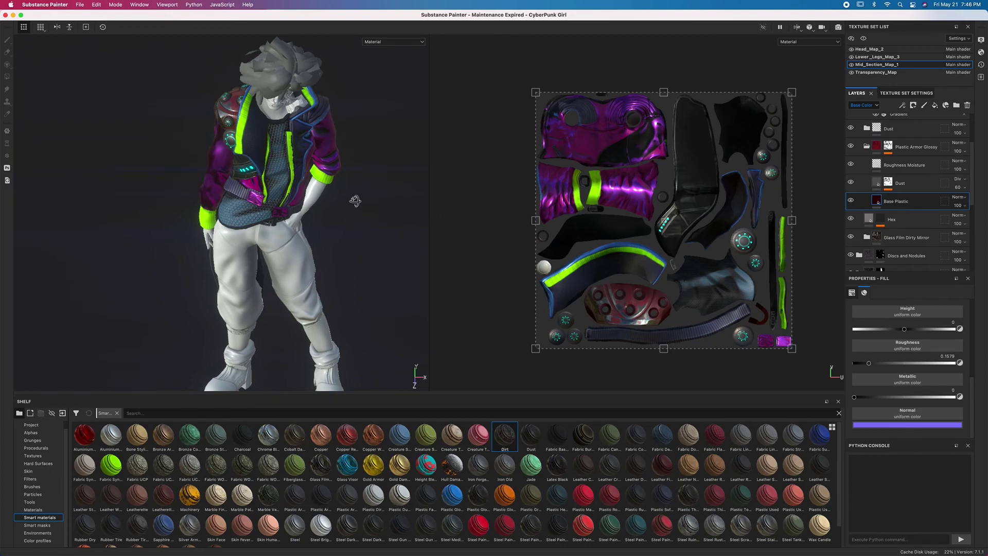
{"action": "mouse_move", "coordinate": [362, 174]}
{"action": "left_mouse_down", "text": "alt"}
{"action": "mouse_move", "coordinate": [401, 161]}
{"action": "mouse_move", "coordinate": [369, 159]}
{"action": "left_mouse_up", "text": "alt"}
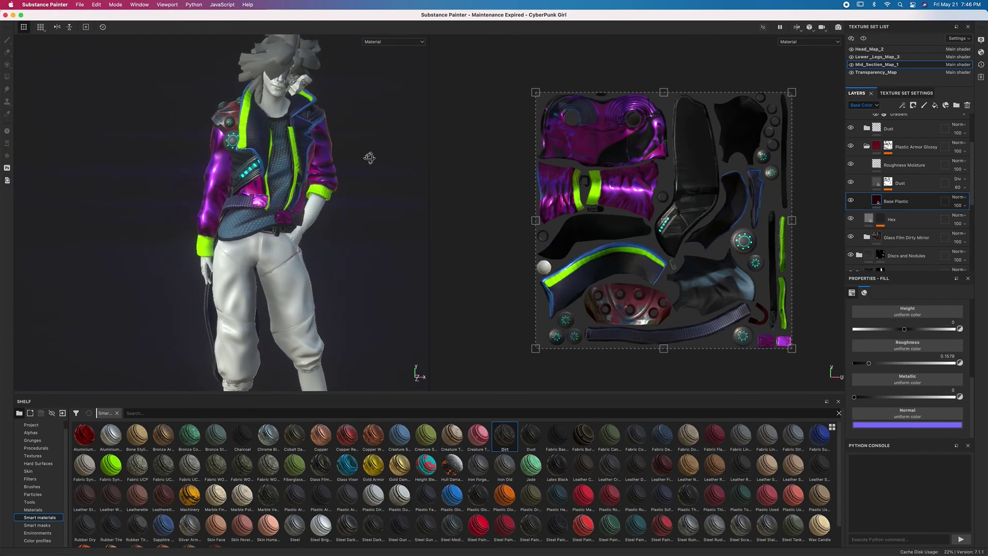
{"action": "right_click_drag", "start_coordinate": [368, 159], "coordinate": [325, 166], "text": "alt"}
{"action": "left_click_drag", "start_coordinate": [326, 166], "coordinate": [346, 178], "text": "alt"}
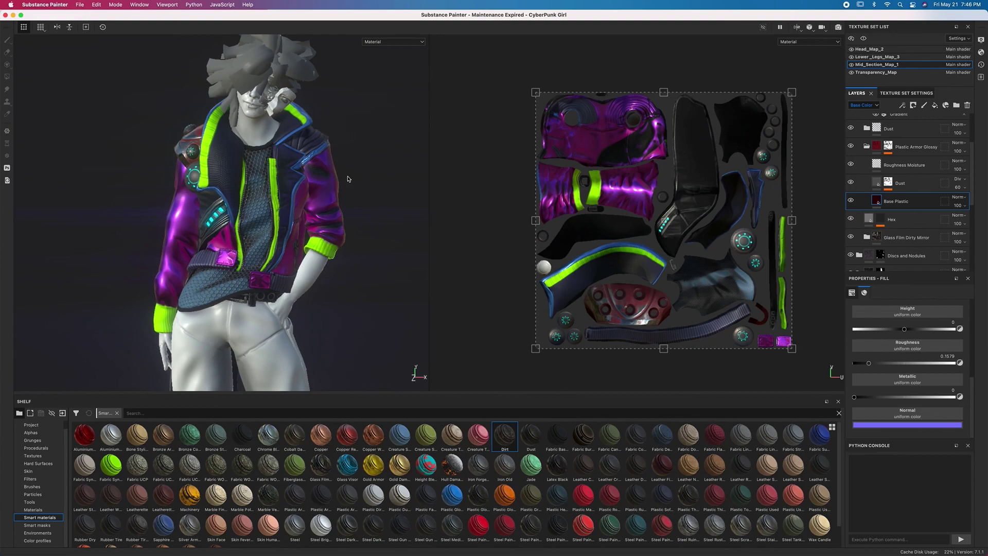